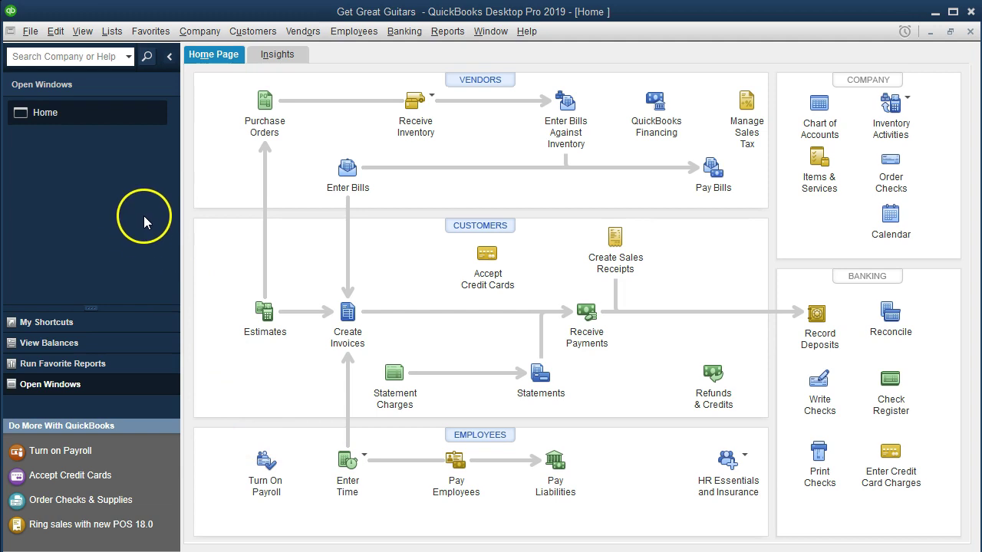
click(83, 31)
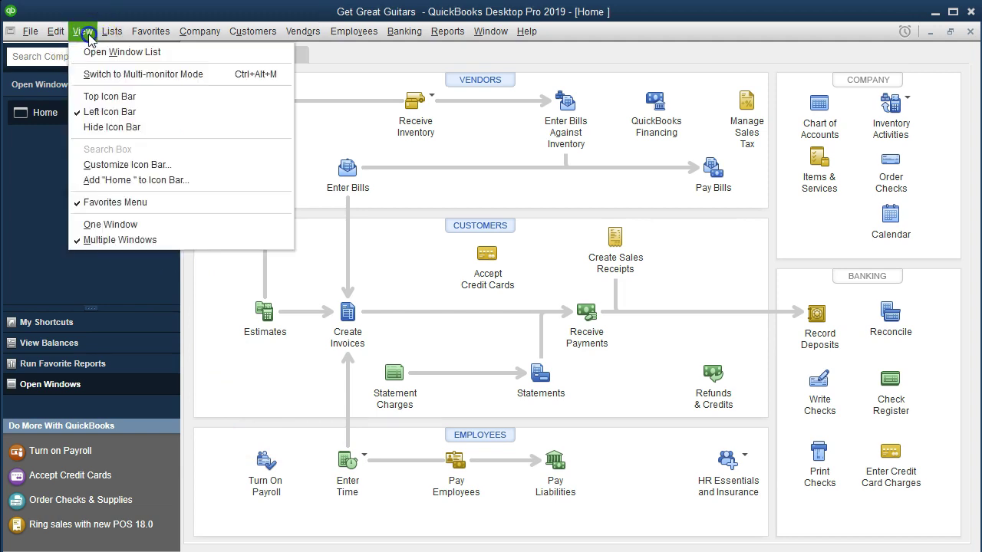
click(177, 50)
click(95, 172)
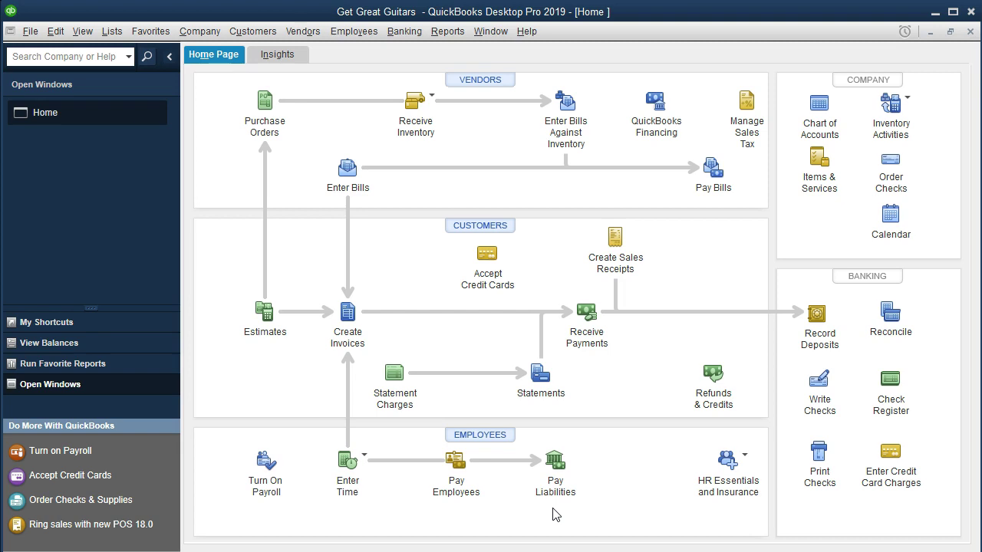
click(568, 497)
click(412, 512)
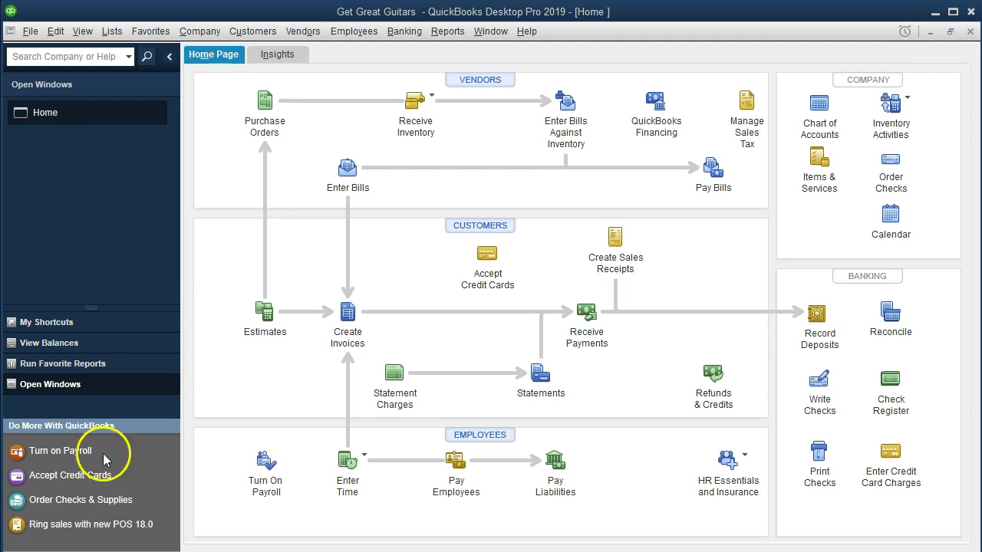
Open the employee payment form to view its payroll information, and close it without creating any paychecks
click(441, 504)
click(453, 498)
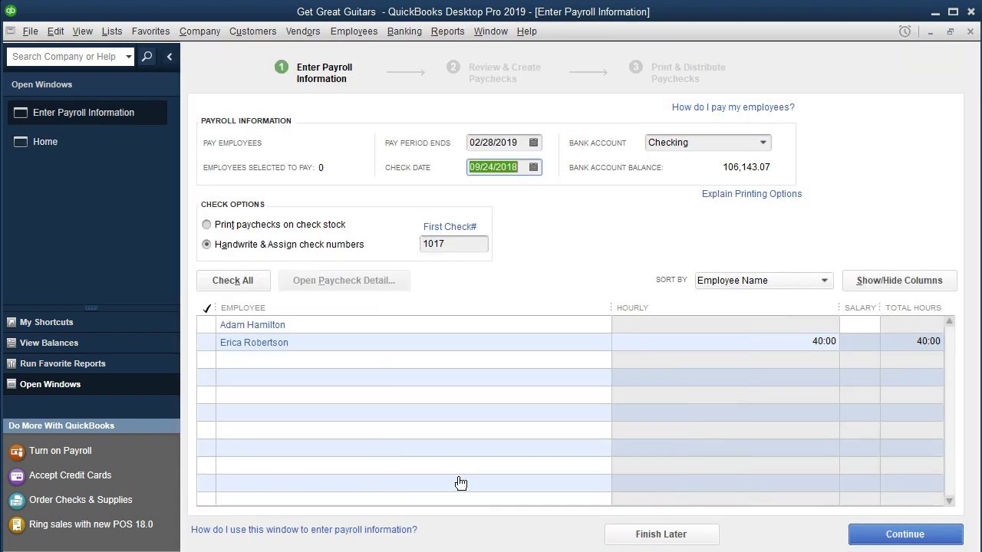
click(353, 382)
click(343, 355)
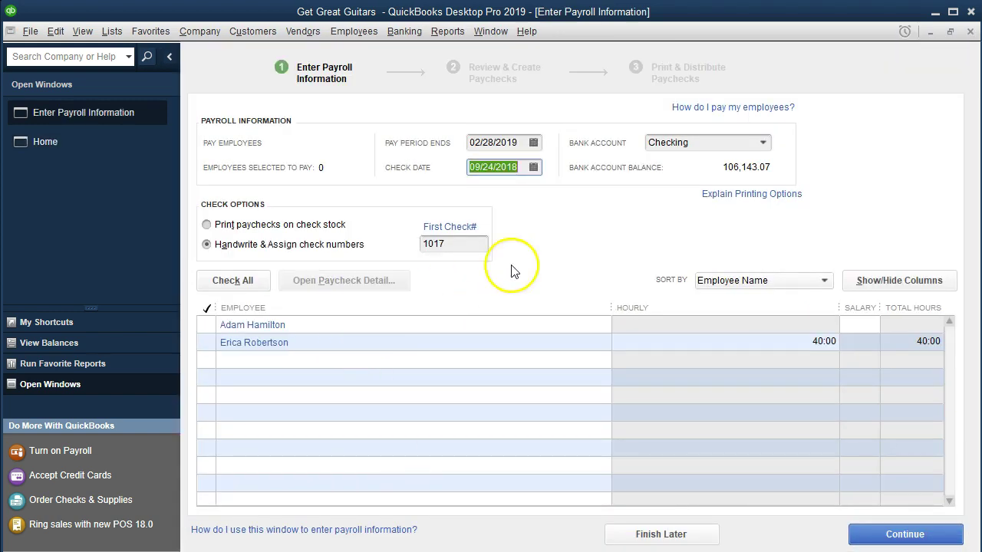
click(970, 31)
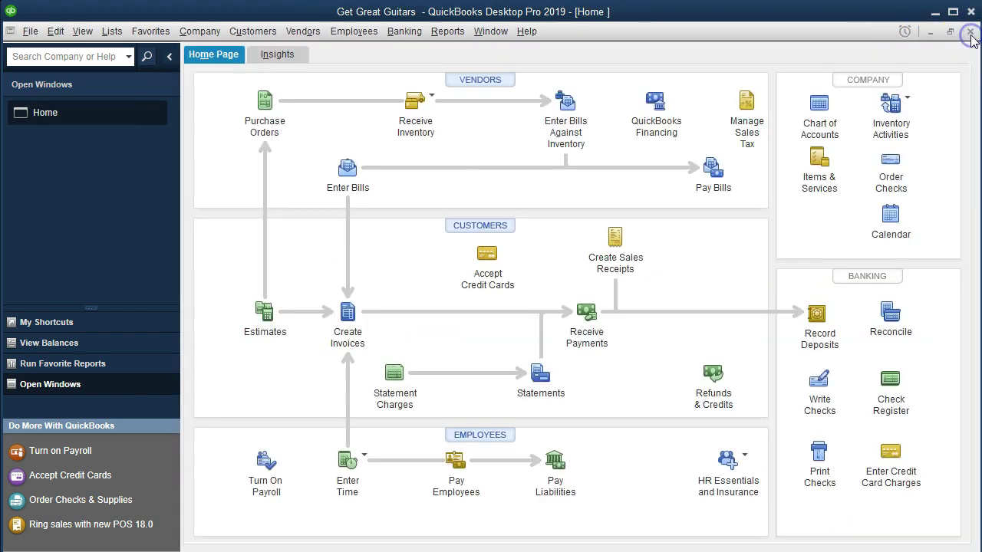
Run the Balance Sheet Standard report from the Company & Financial reports
click(458, 36)
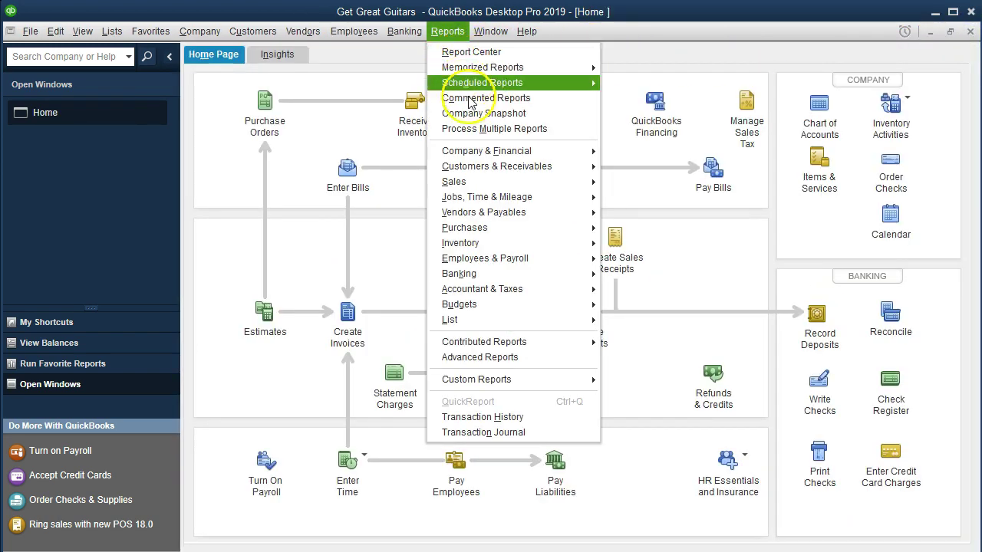
mouse_move(488, 156)
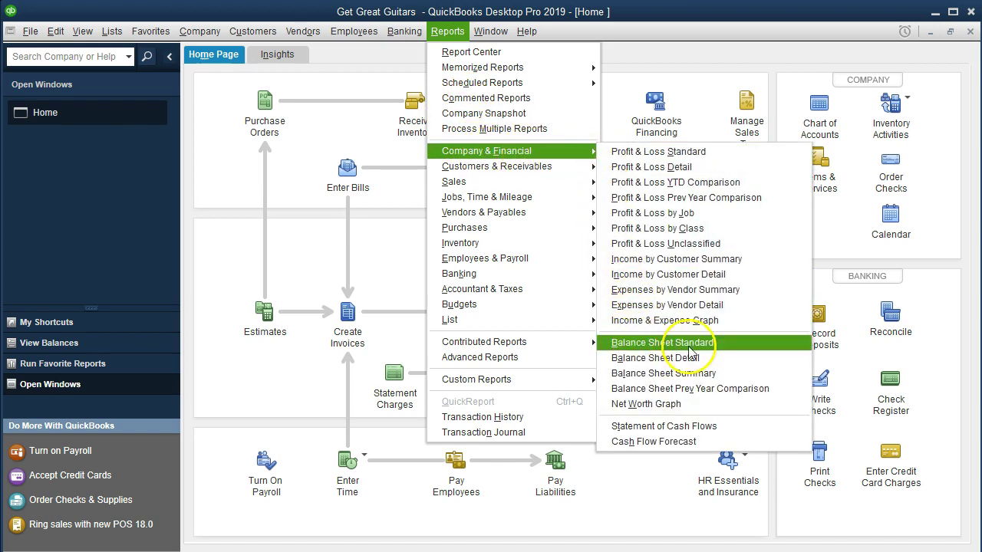
click(723, 346)
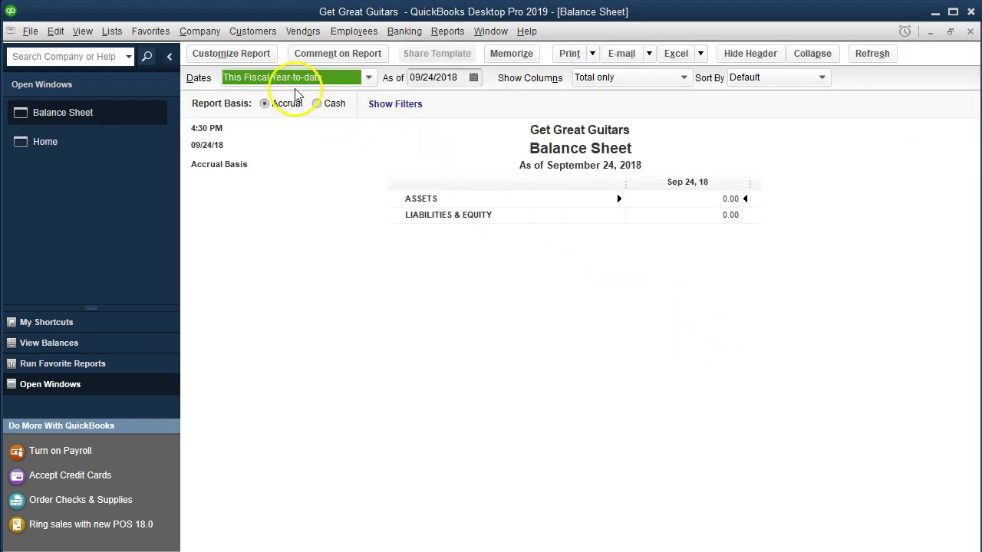
Customize the Balance Sheet's date range to run from 01/01/2019 to 12/31/2019
click(264, 56)
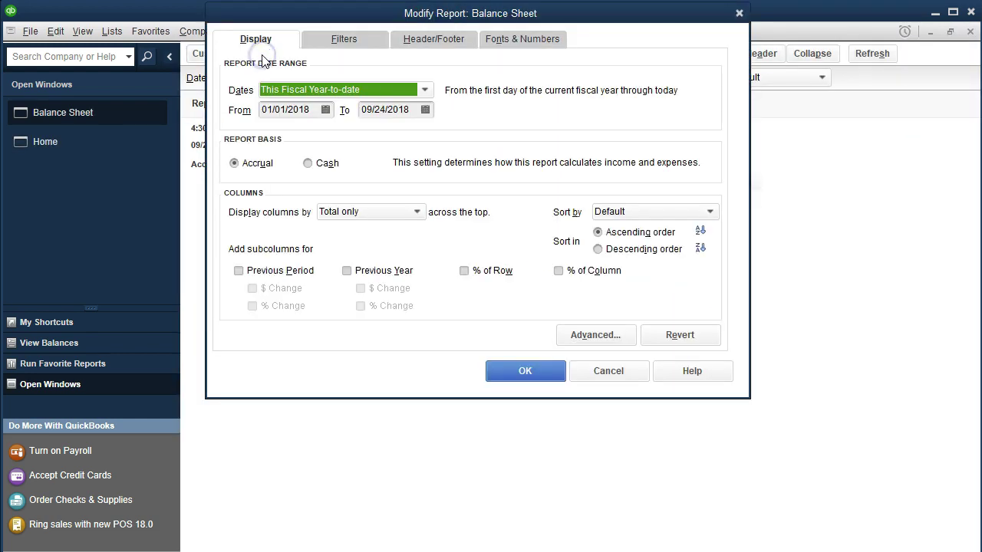
text(010119)
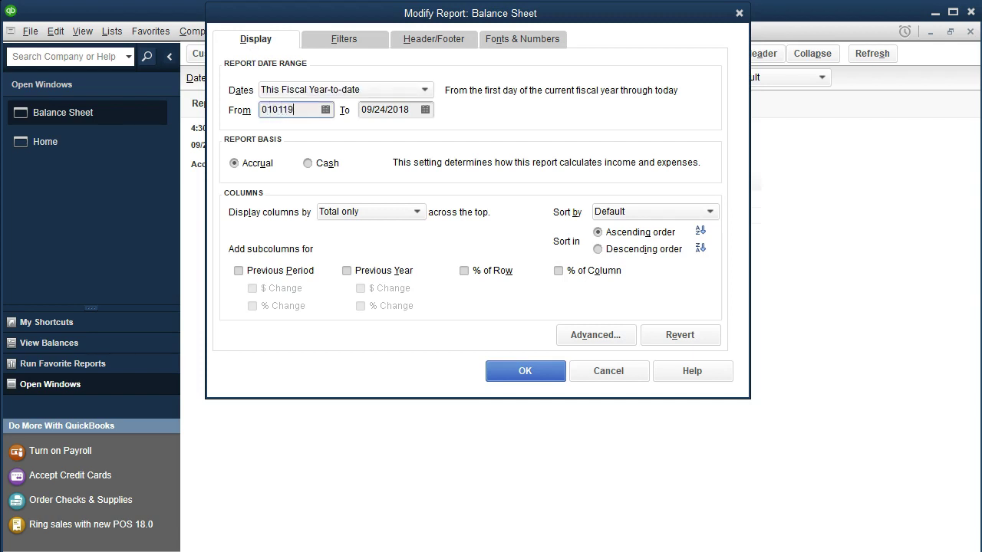
key(Tab)
text(123119)
key(Tab)
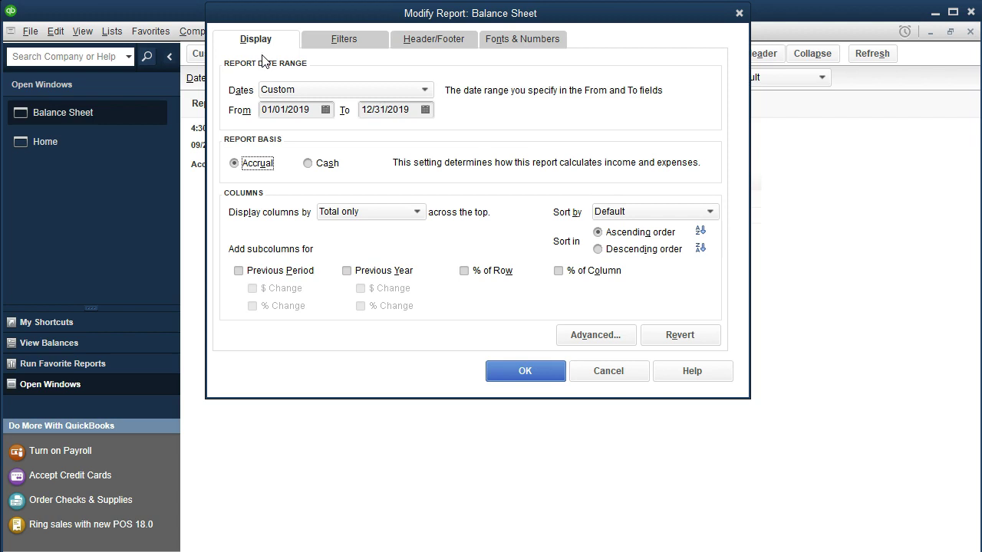
click(512, 373)
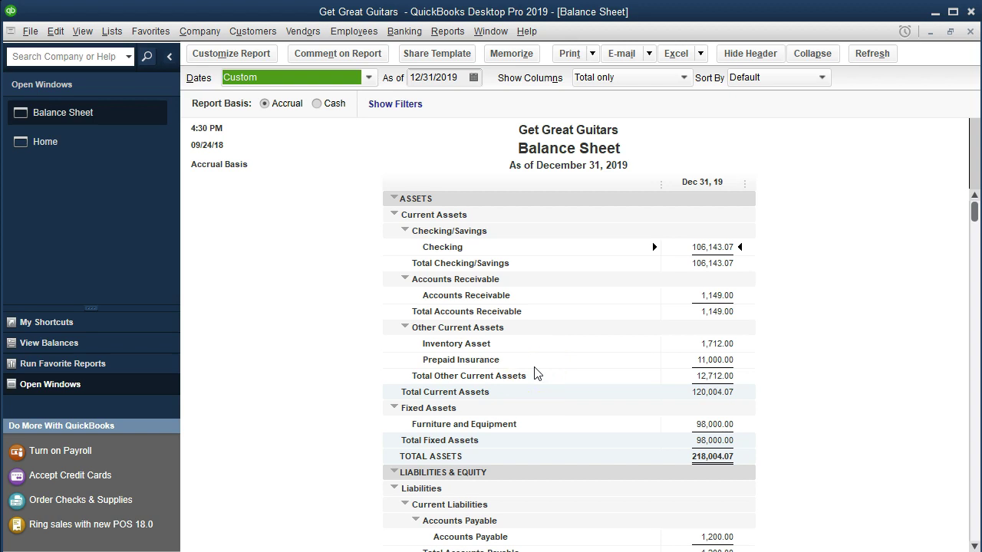
Open the transaction detail behind the Payroll Liabilities balance on the Balance Sheet
scroll(536, 372, down, 4)
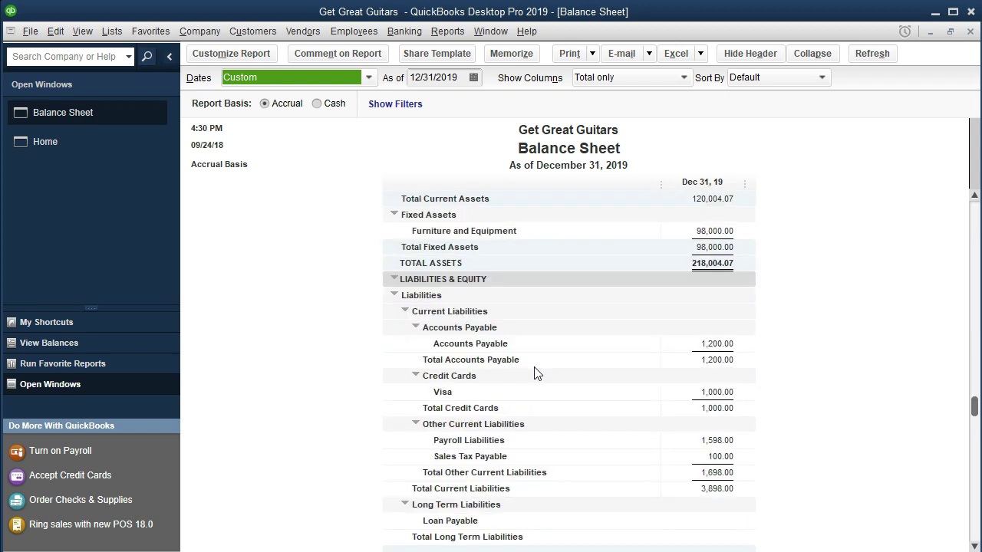
scroll(537, 373, down, 2)
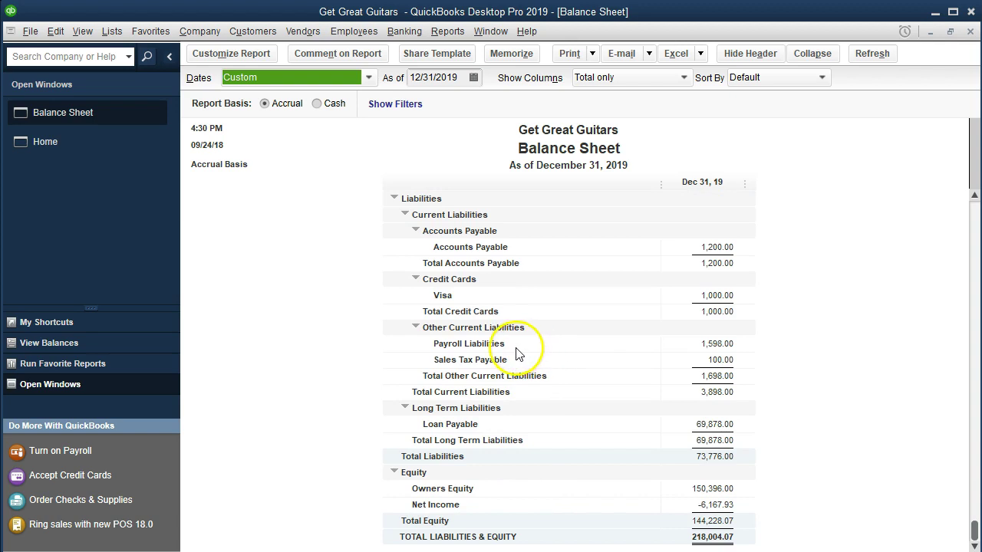
click(694, 344)
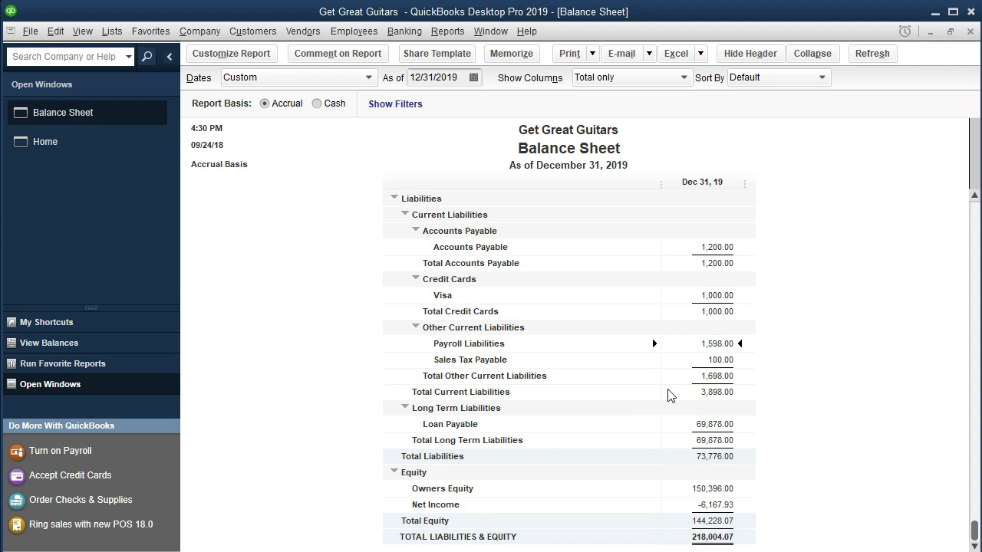
double_click(686, 344)
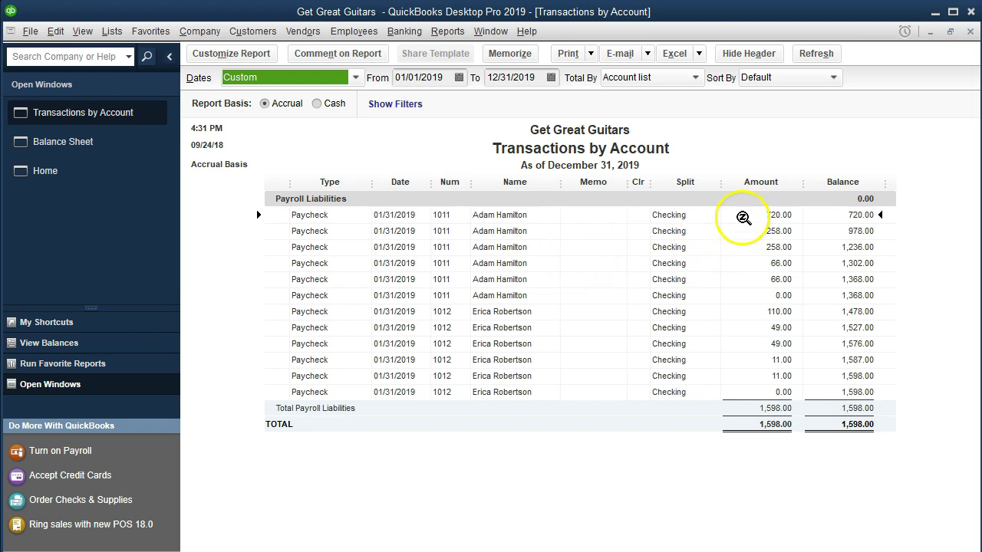
Open the paycheck behind the first Payroll Liabilities transaction and show its paycheck detail
double_click(741, 217)
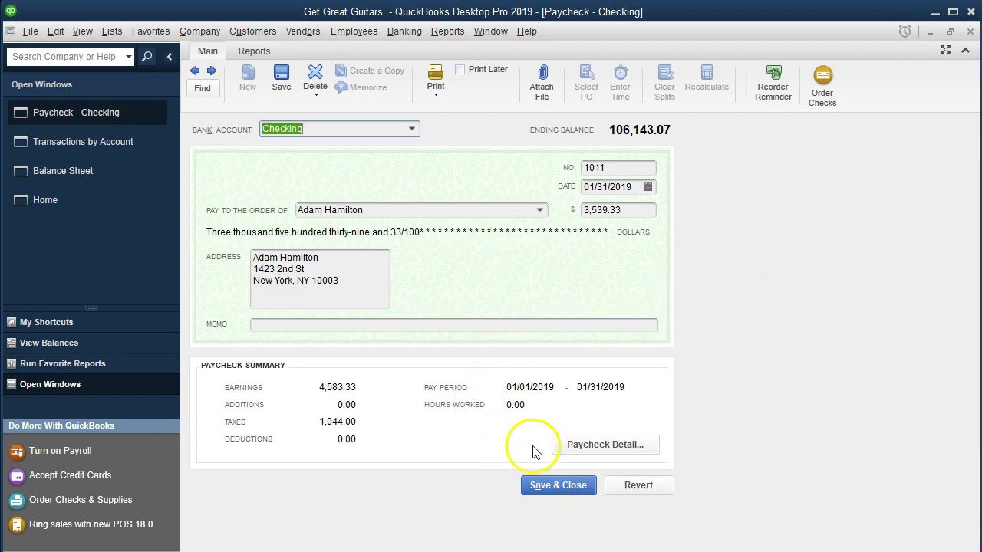
click(558, 452)
click(558, 453)
click(568, 224)
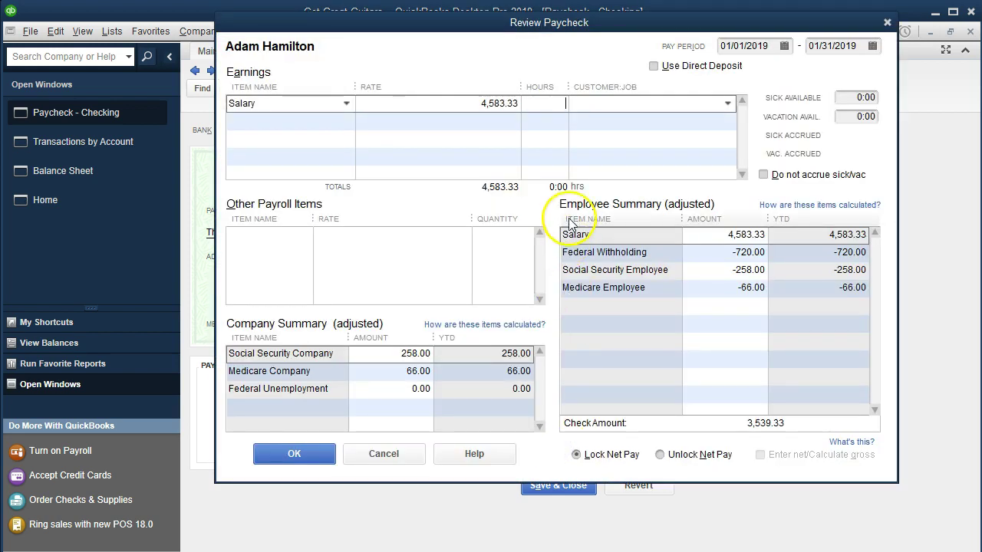
Examine the employee's salary, federal withholding, Social Security and Medicare amounts alongside the company's Social Security and Medicare contributions
click(502, 120)
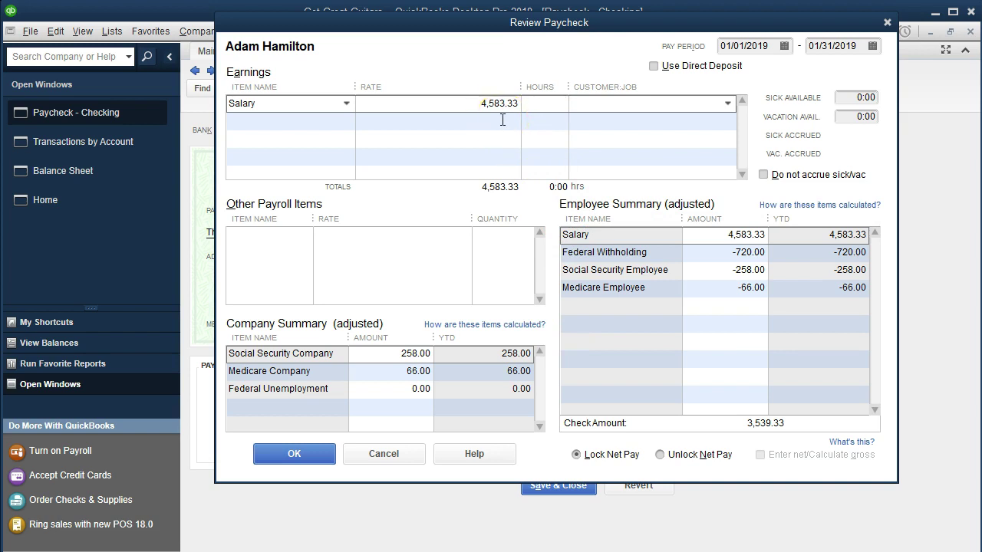
click(571, 250)
click(699, 274)
click(715, 255)
click(714, 270)
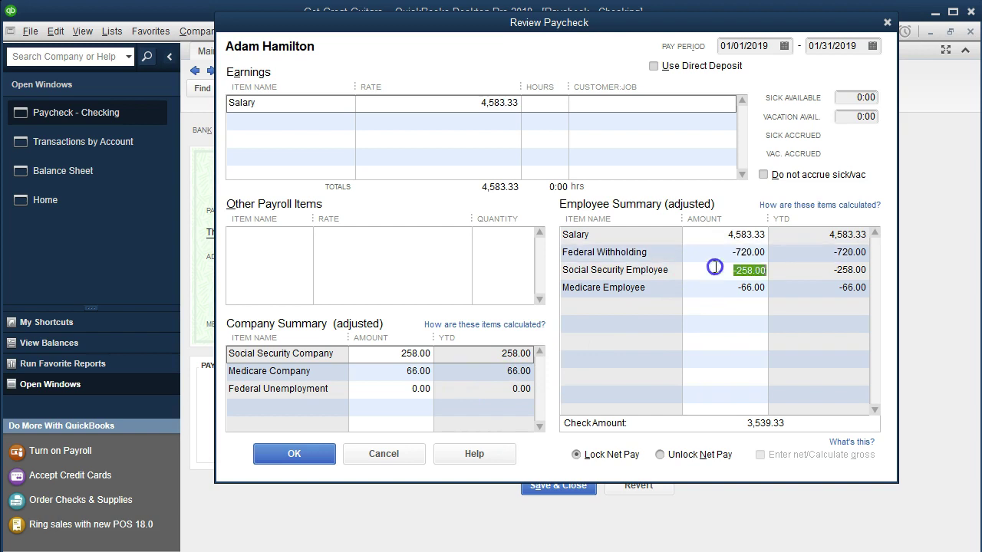
click(717, 287)
click(719, 235)
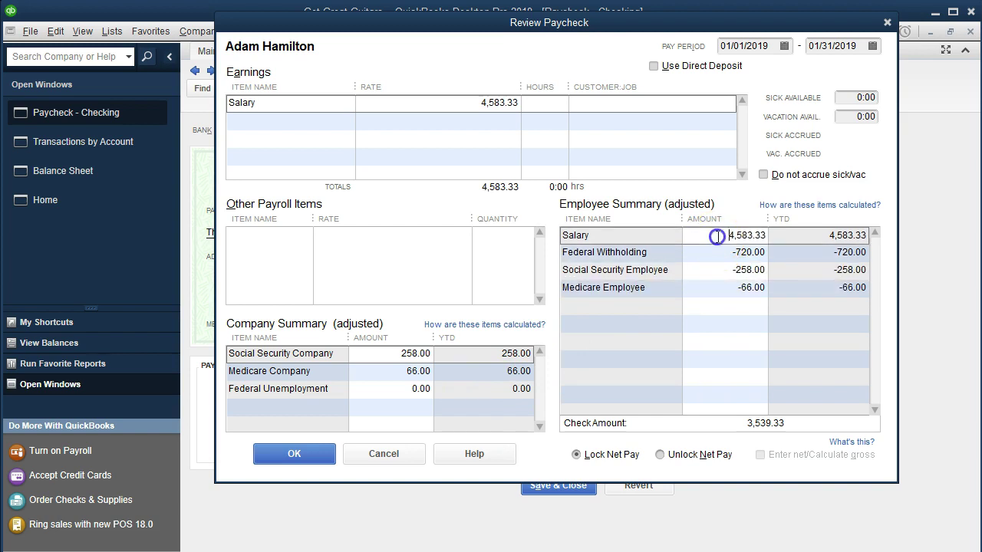
click(716, 252)
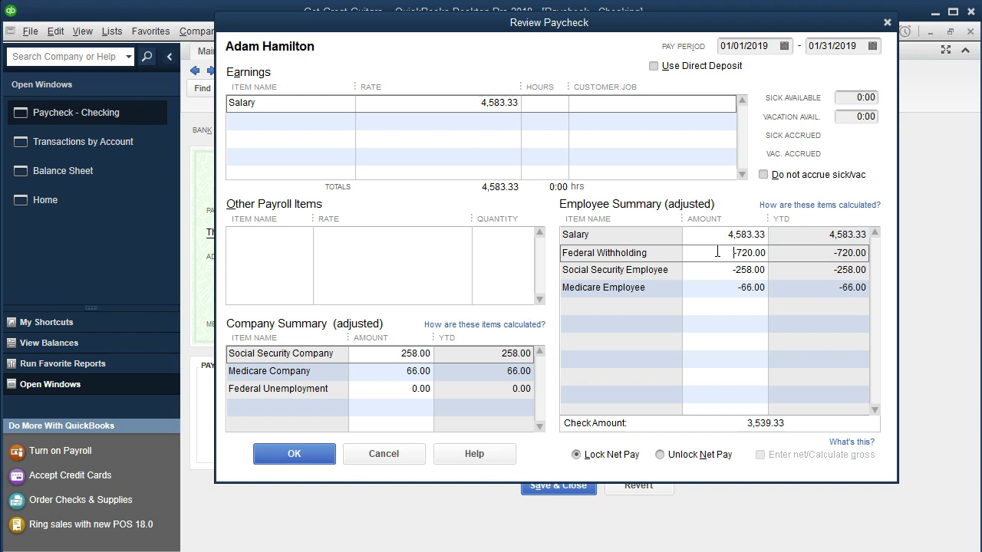
click(719, 269)
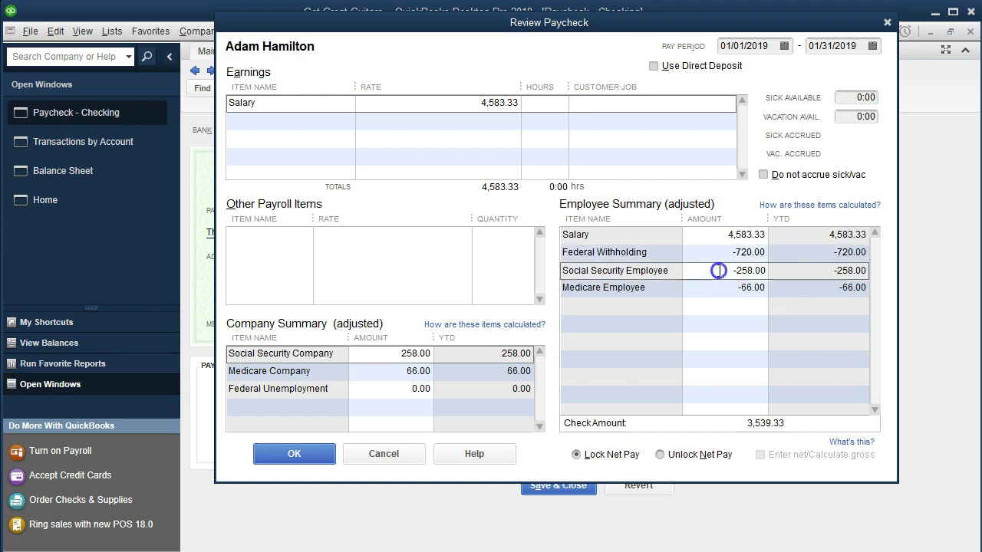
click(721, 289)
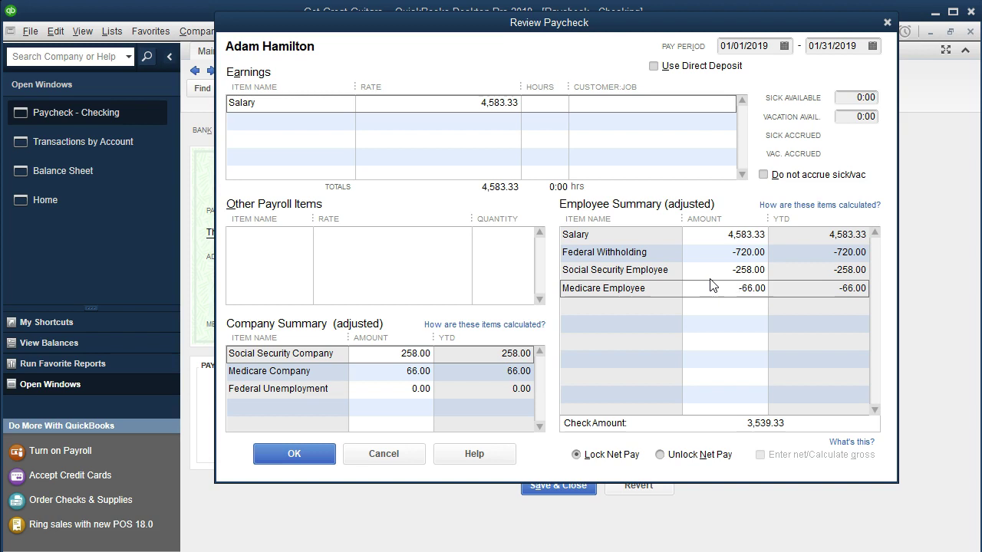
click(686, 285)
click(388, 367)
click(709, 235)
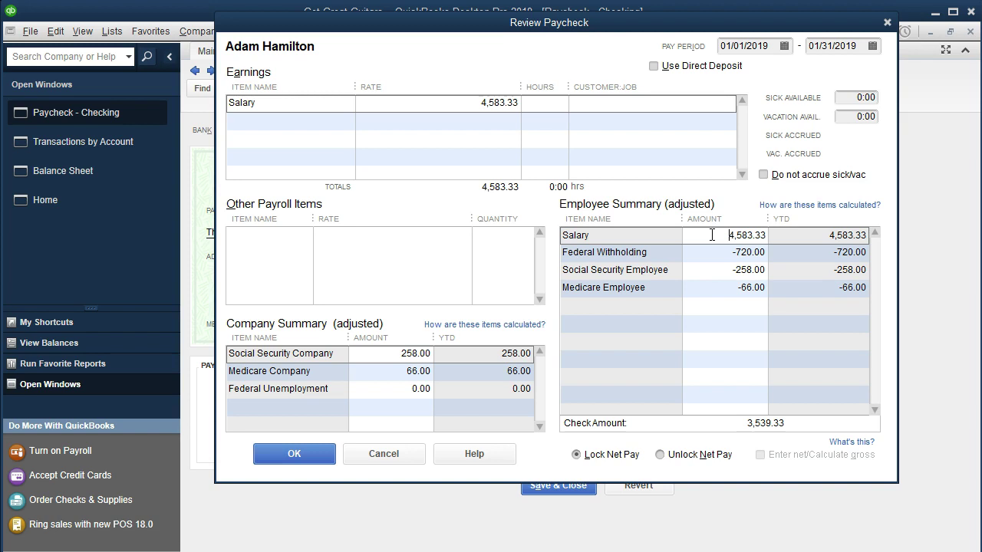
click(396, 353)
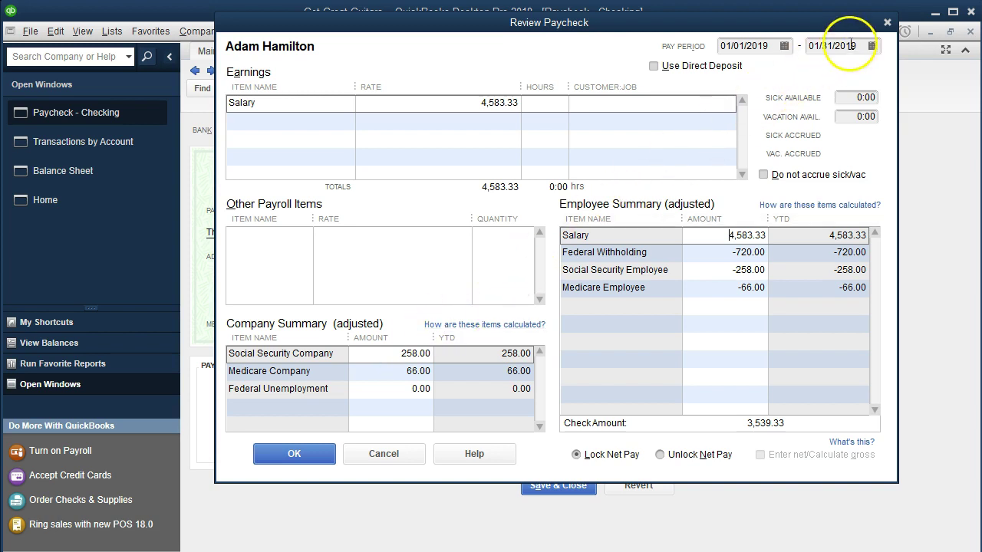
Close the paycheck detail and paycheck, review the payroll liability transactions, and return to the Balance Sheet
click(887, 24)
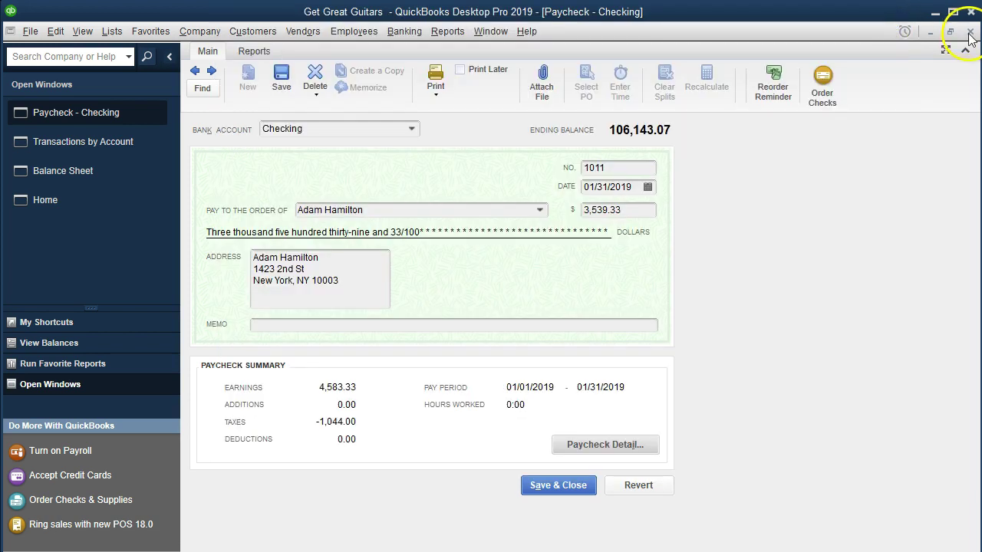
click(969, 32)
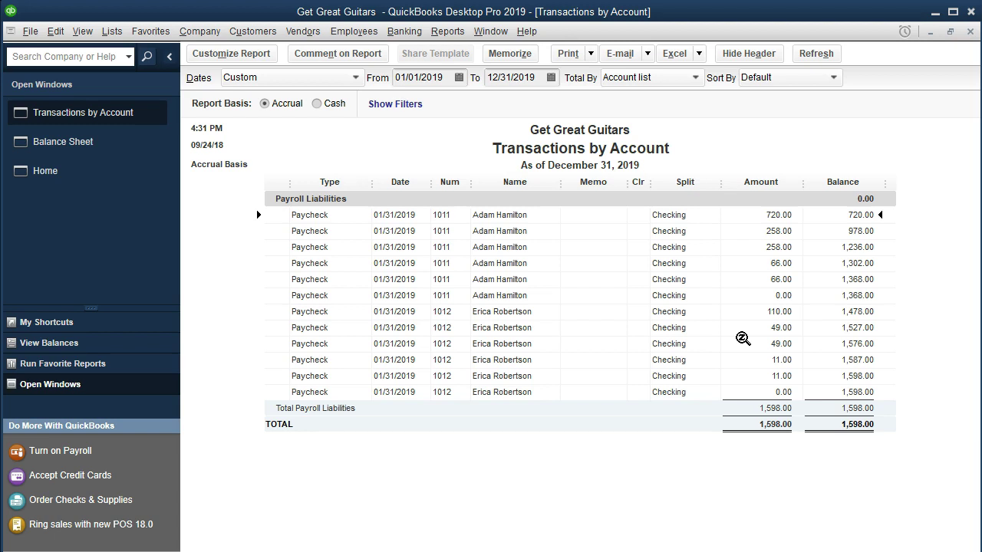
click(719, 341)
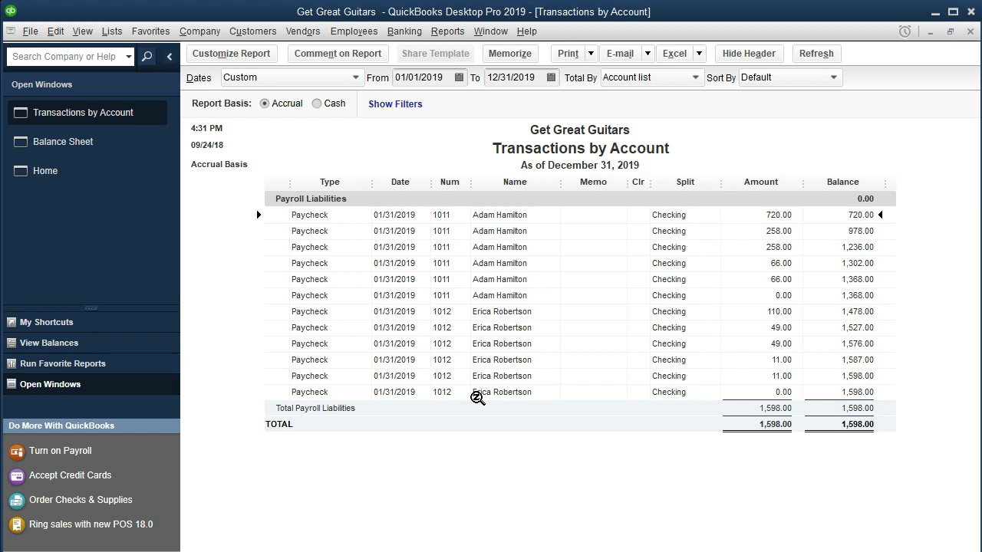
click(638, 216)
click(970, 35)
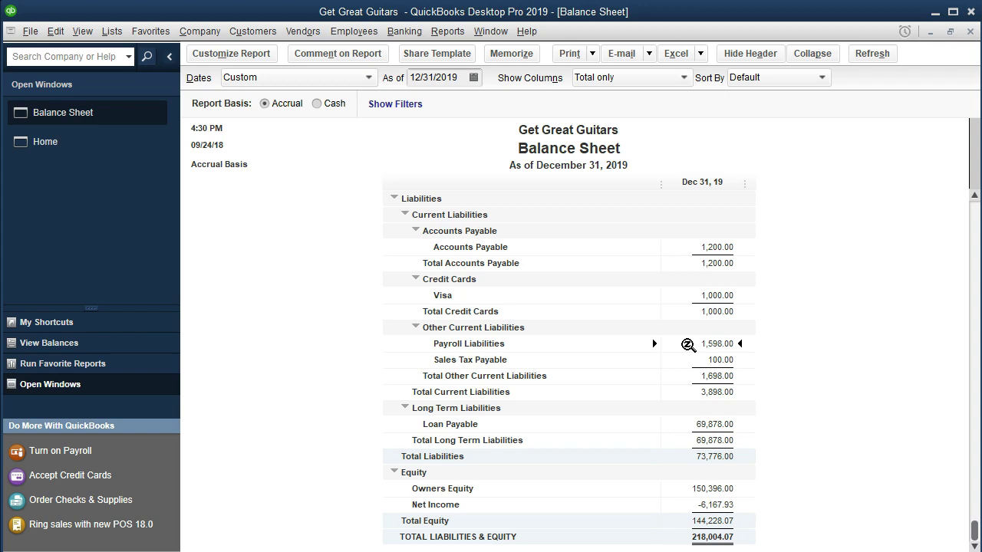
Start paying payroll liabilities from the Home page for the date range 01/01/2019 through 01/31/2019
click(95, 151)
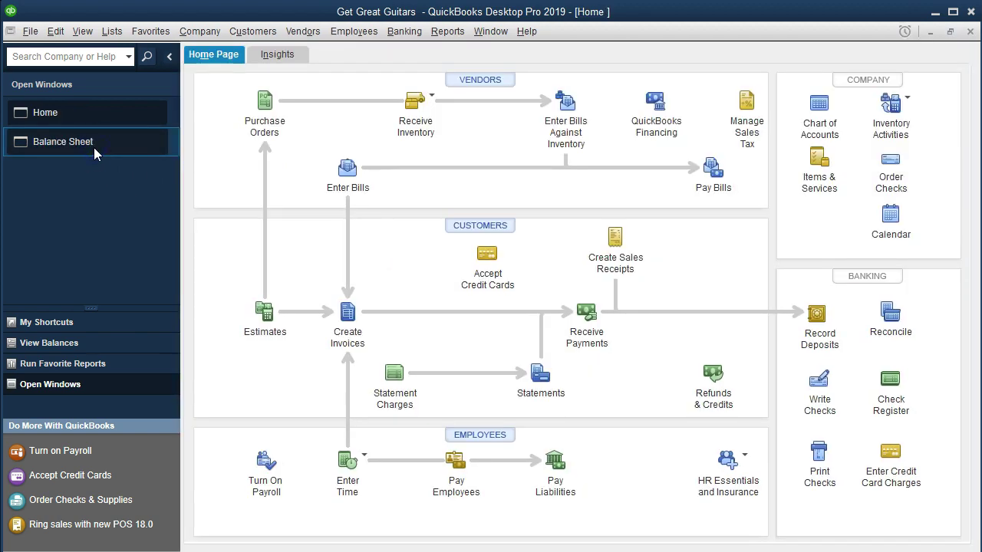
click(556, 464)
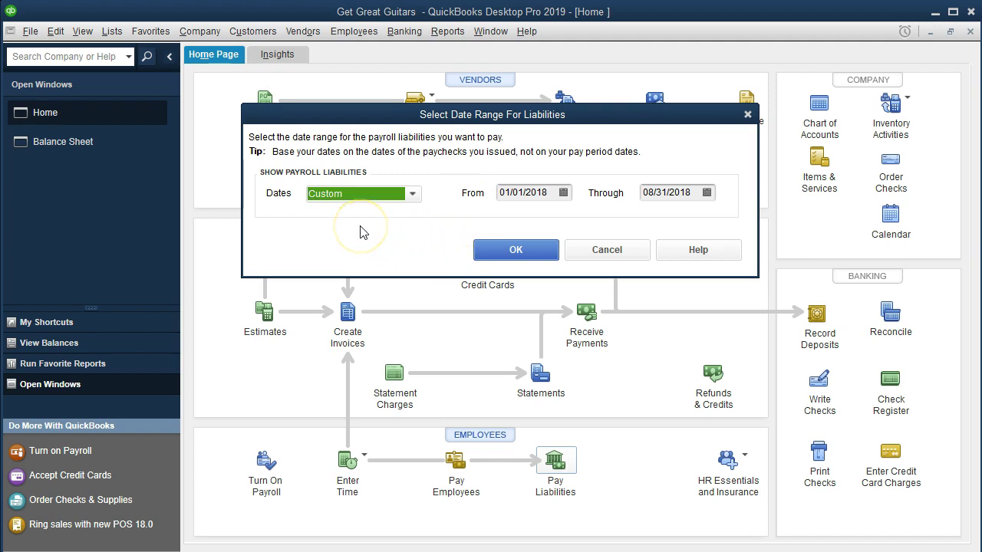
key(Tab)
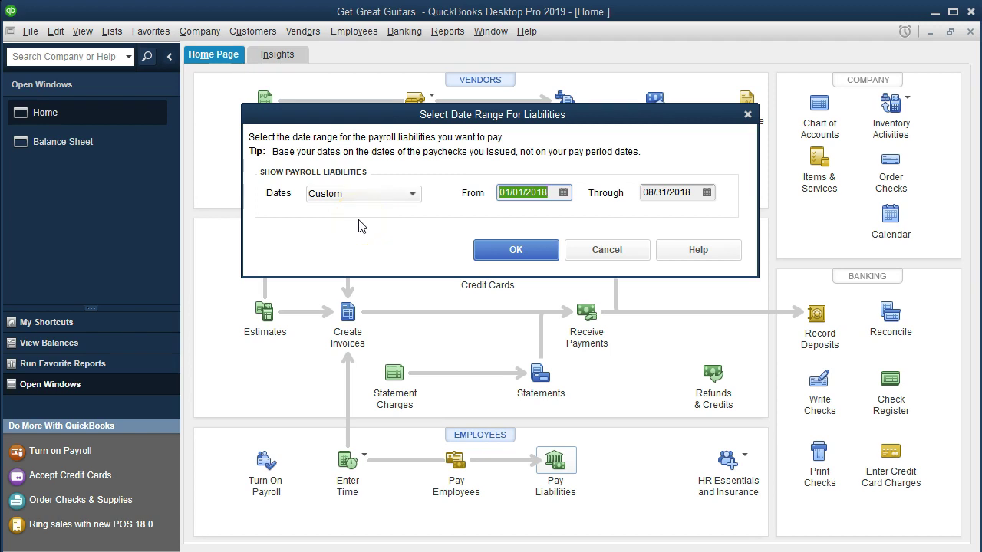
text(010119)
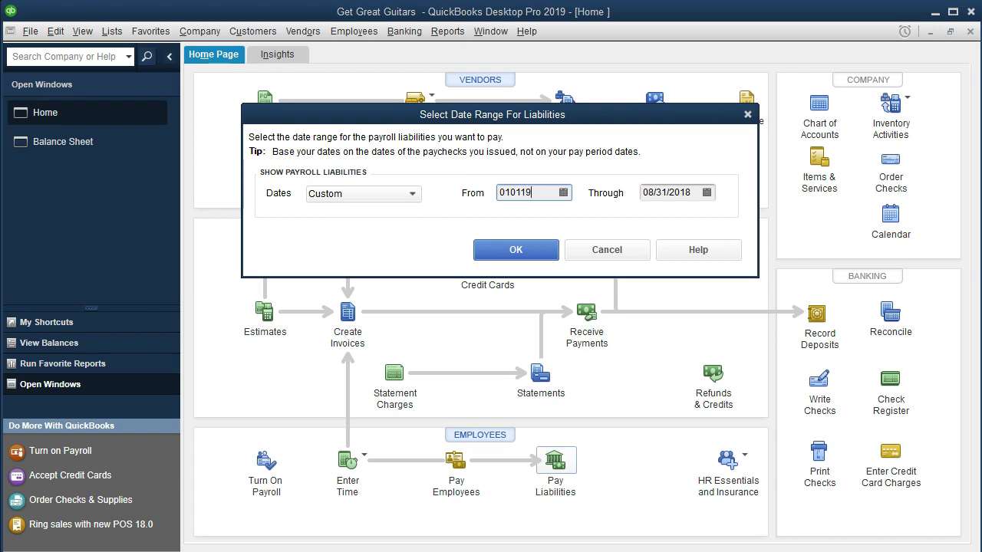
key(Tab)
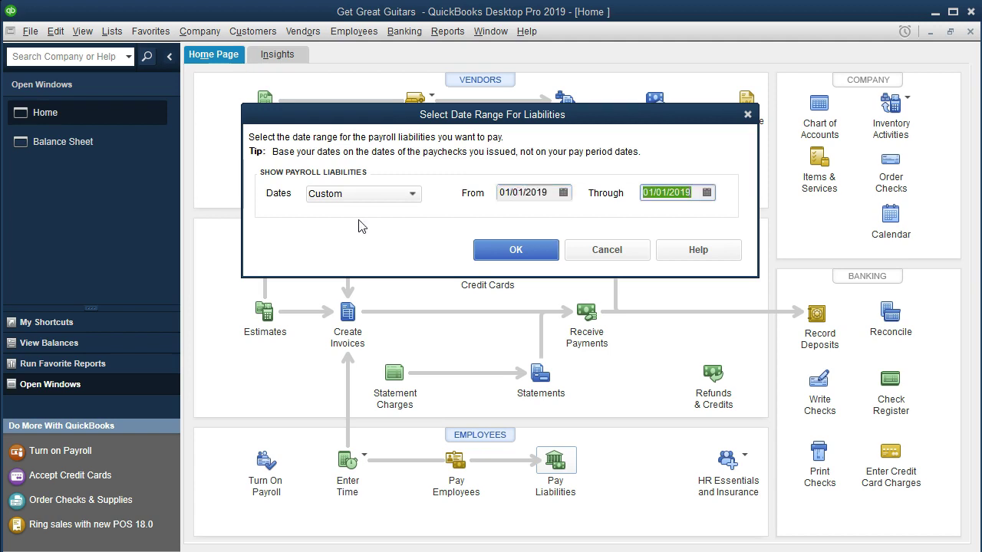
text(013119)
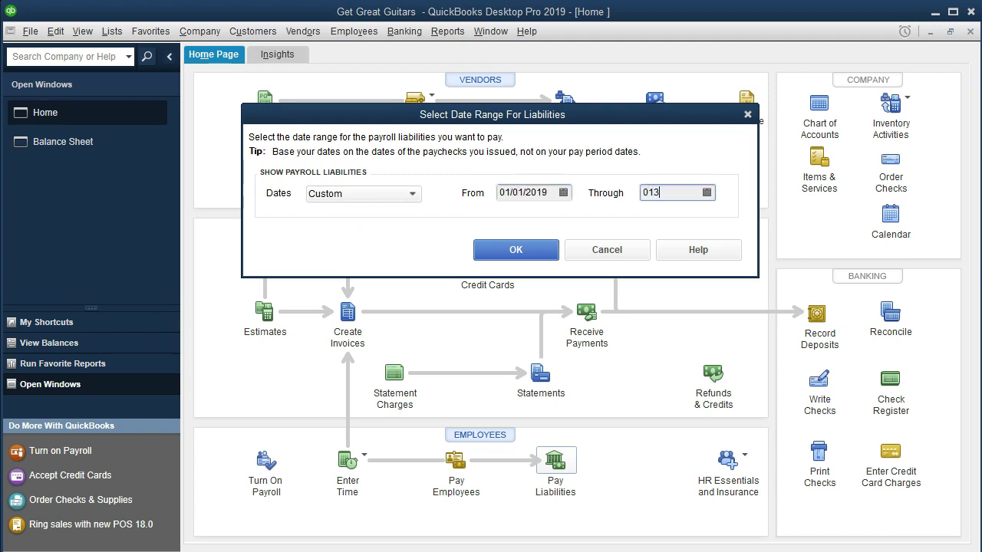
key(Tab)
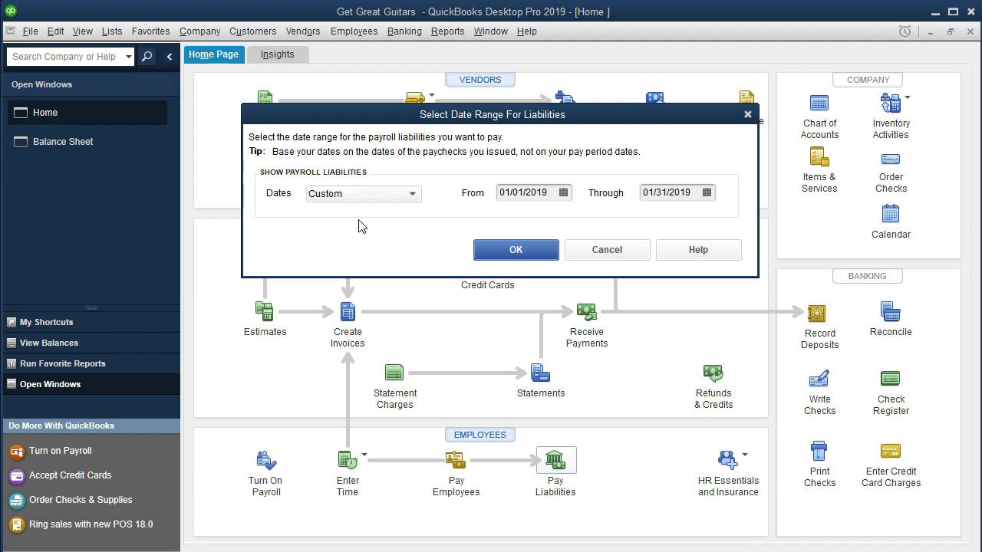
click(491, 253)
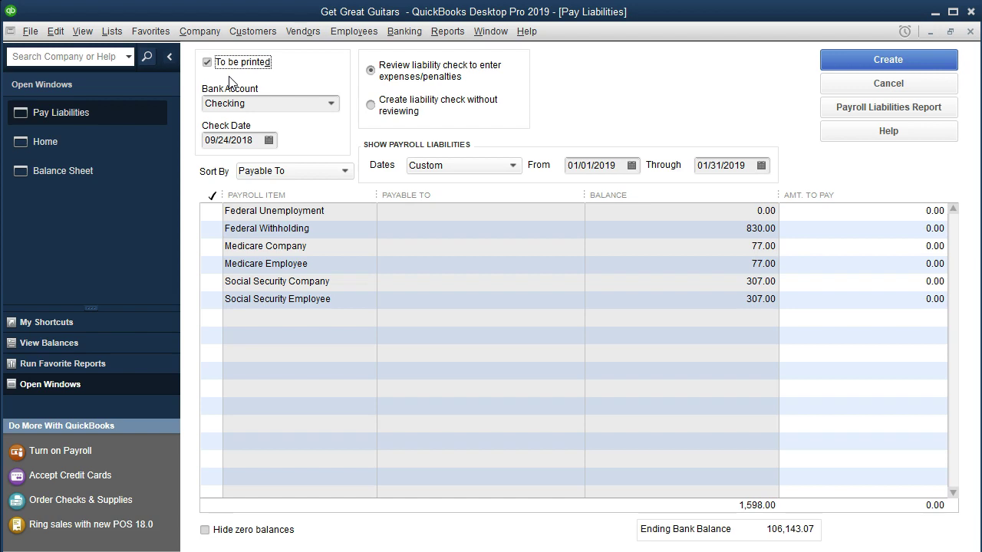
Set the liability payment to not be printed and its check date to 02/28/2019, leaving the list sorted by Payable To
click(208, 63)
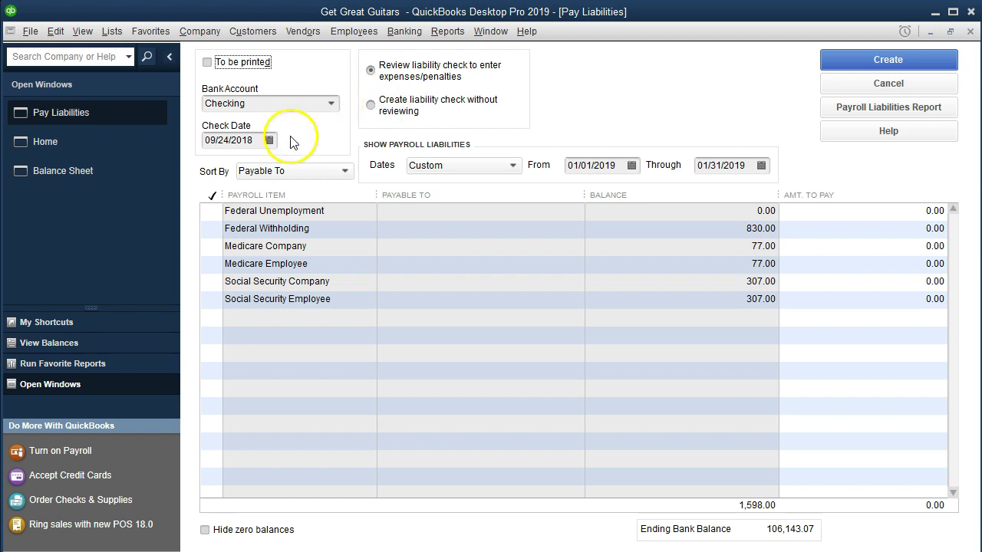
click(246, 140)
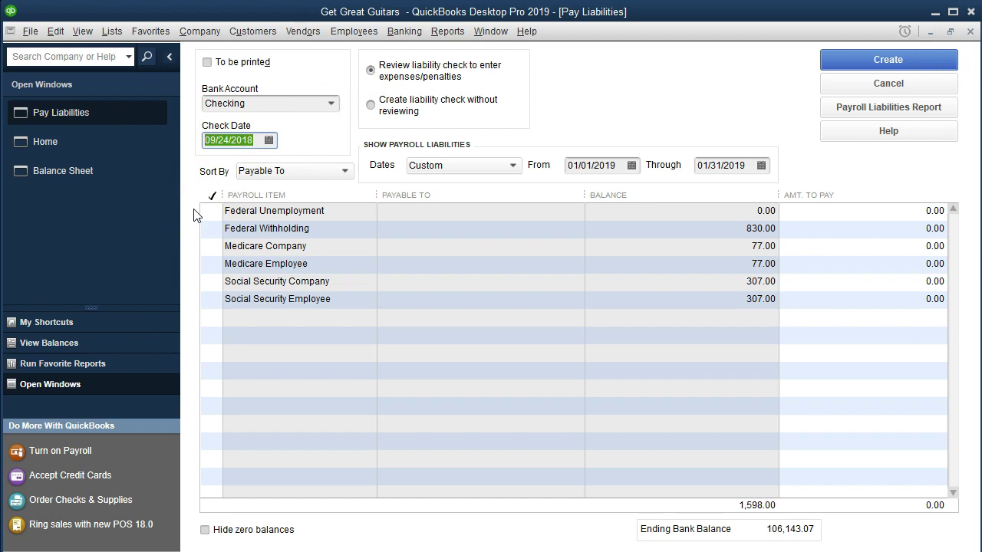
text(02/28/20)
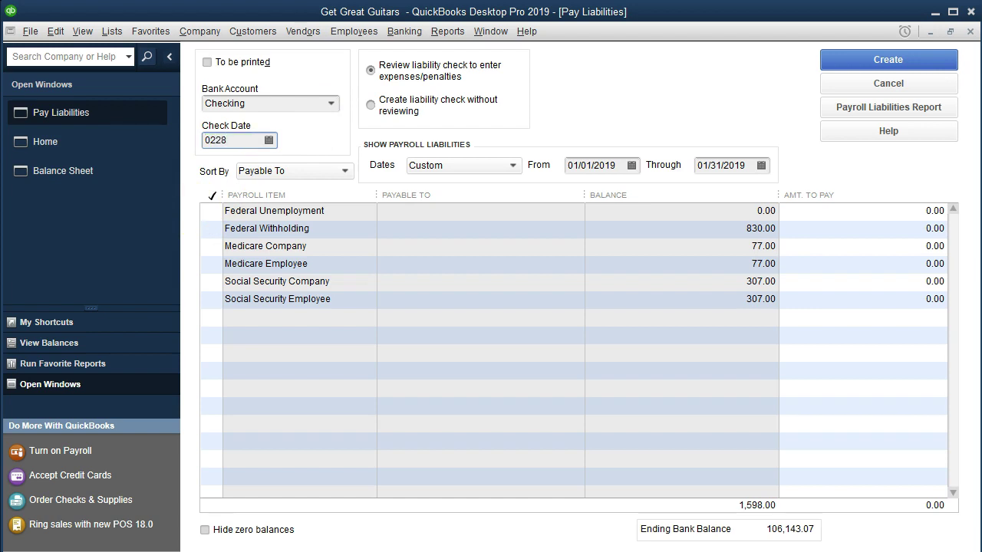
text(19)
key(Tab)
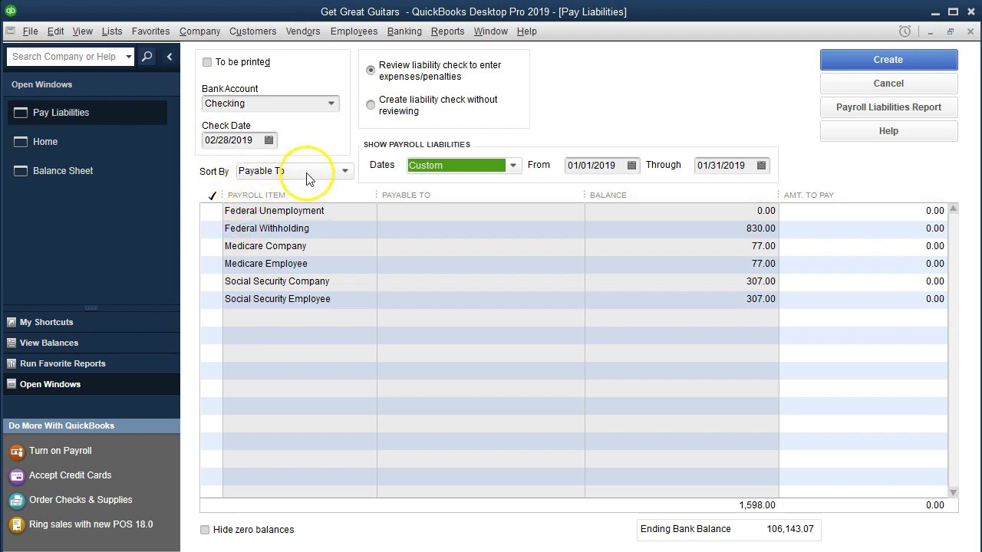
click(339, 173)
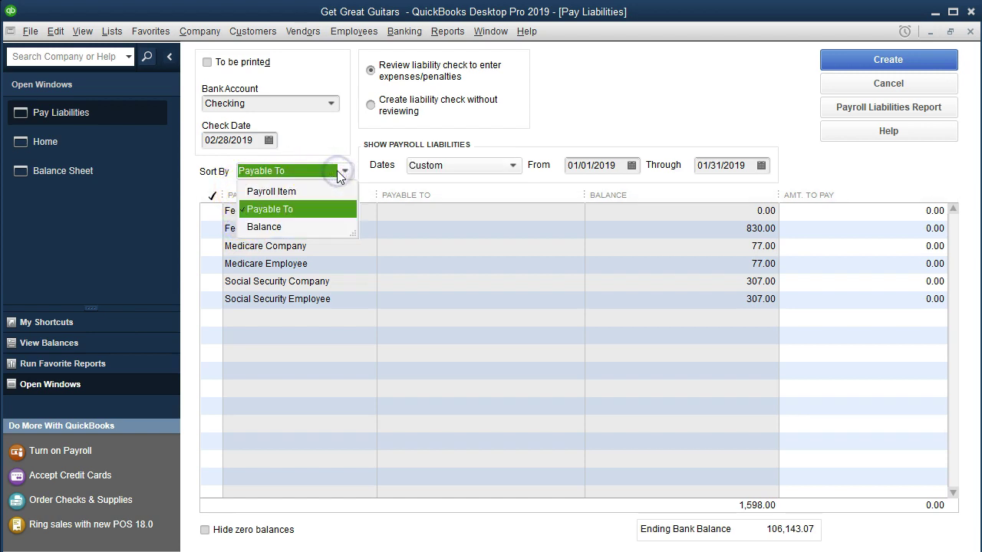
click(338, 171)
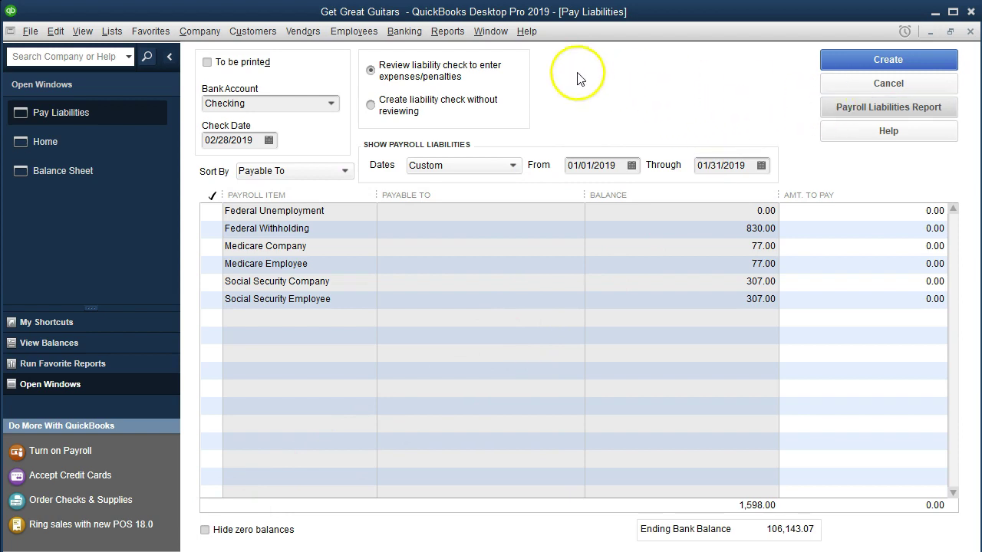
Open the Payroll Liability Balances report for January 2019, review the balance of each payroll item, and close the report
click(460, 33)
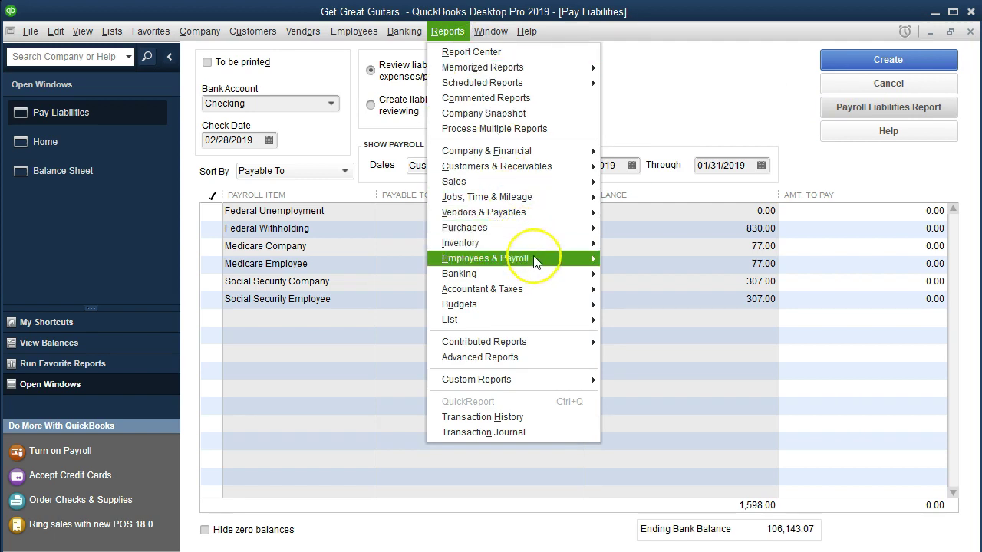
mouse_move(546, 256)
click(704, 77)
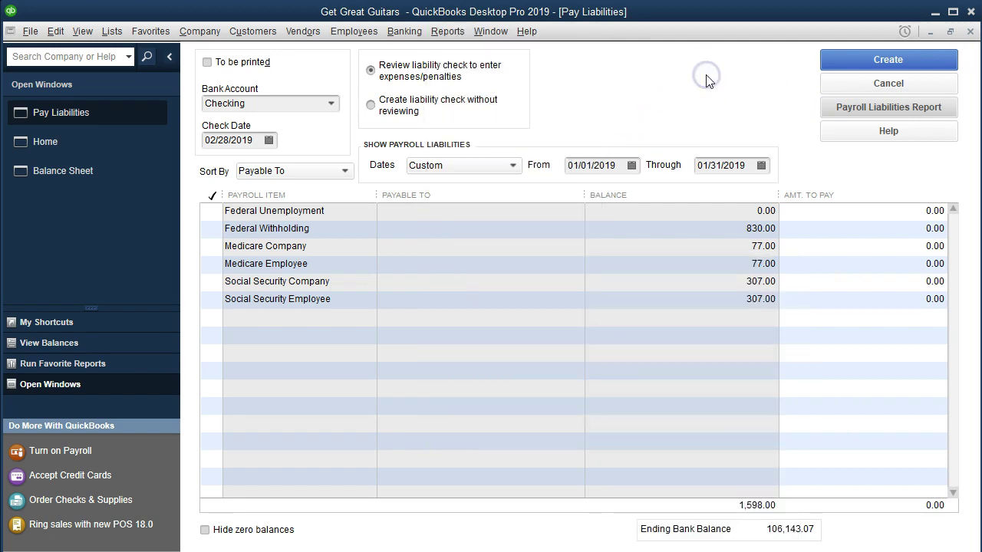
click(836, 109)
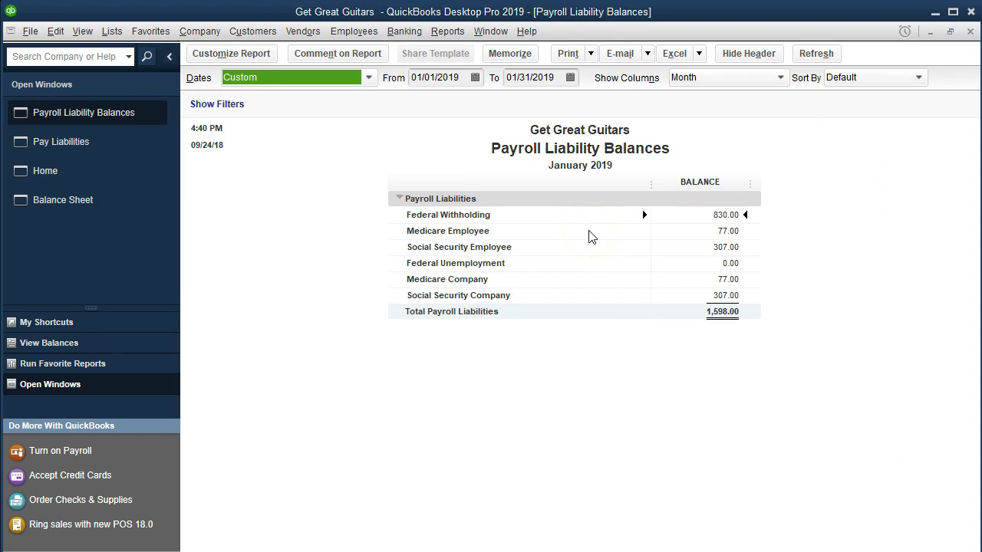
click(707, 247)
click(708, 263)
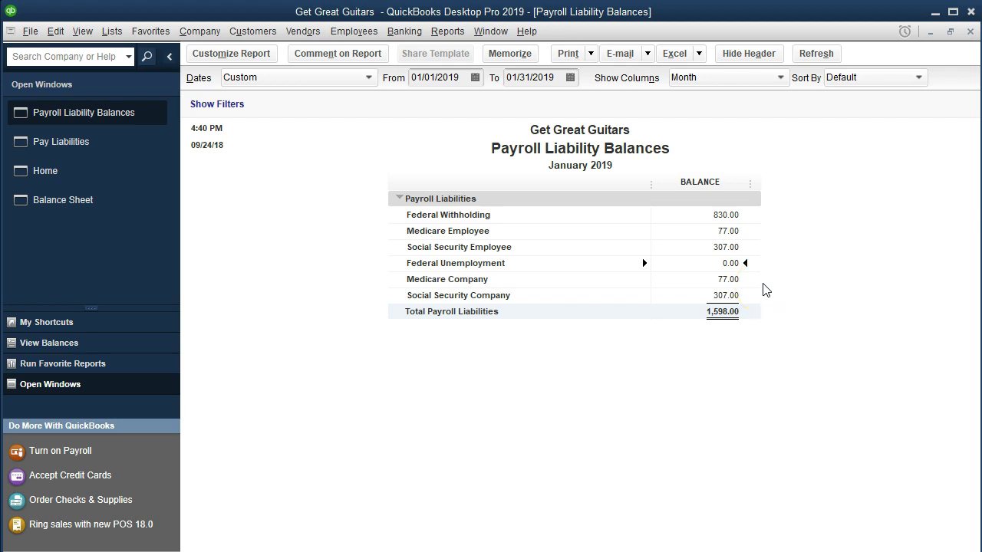
click(969, 32)
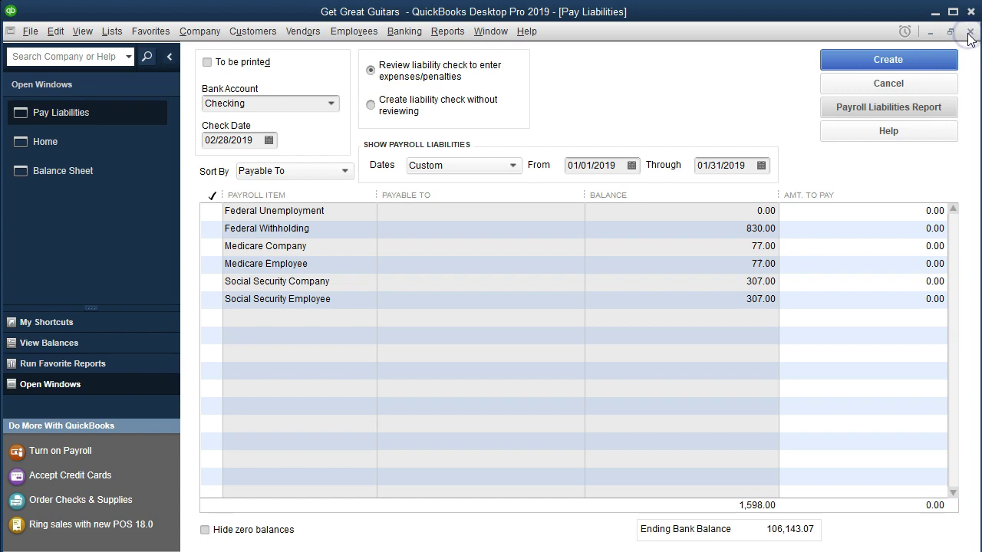
Select Federal Withholding for payment and assign Internal Revenue Service as its liability agency, quick-adding it as a new vendor
click(210, 228)
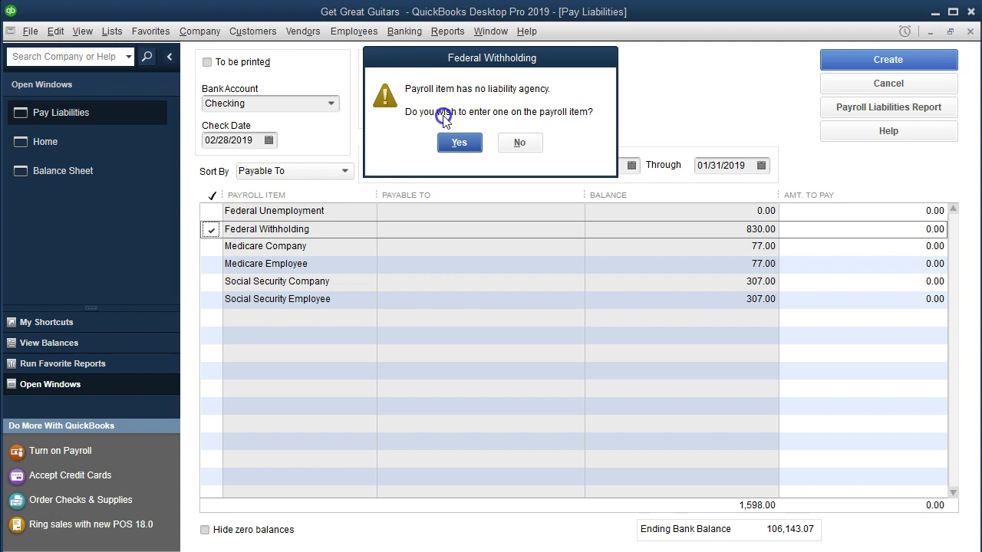
click(449, 154)
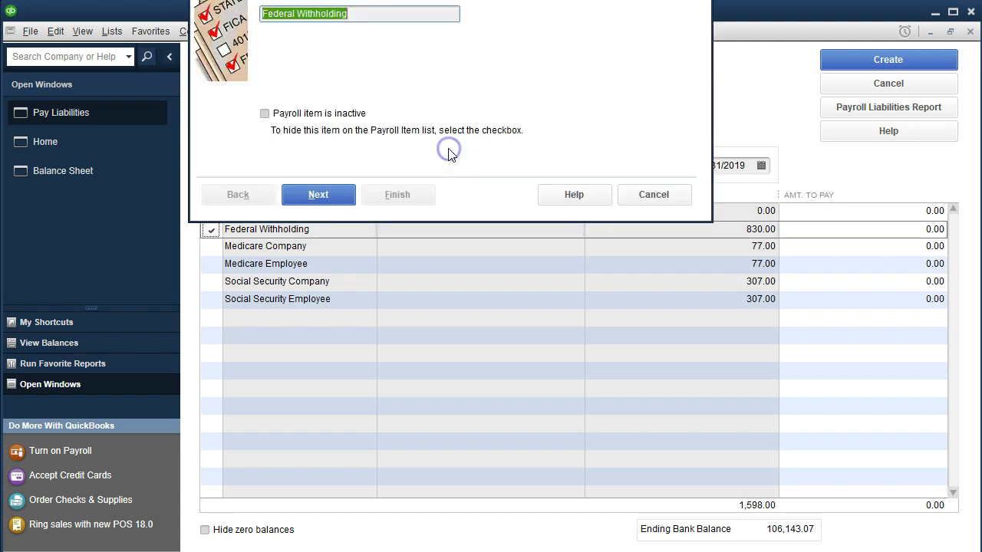
drag(485, 0, 536, 81)
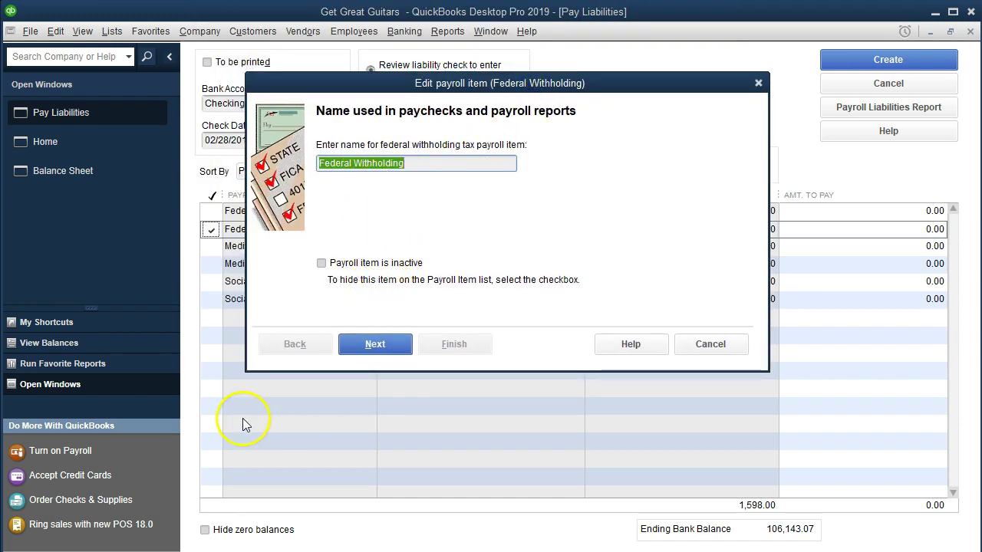
click(374, 347)
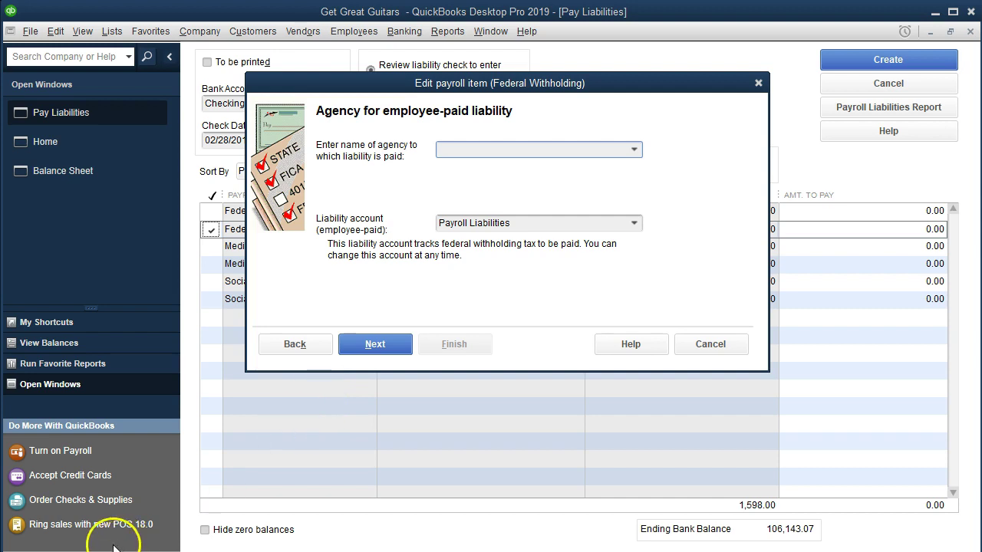
click(565, 148)
text(Internal Revenue Service)
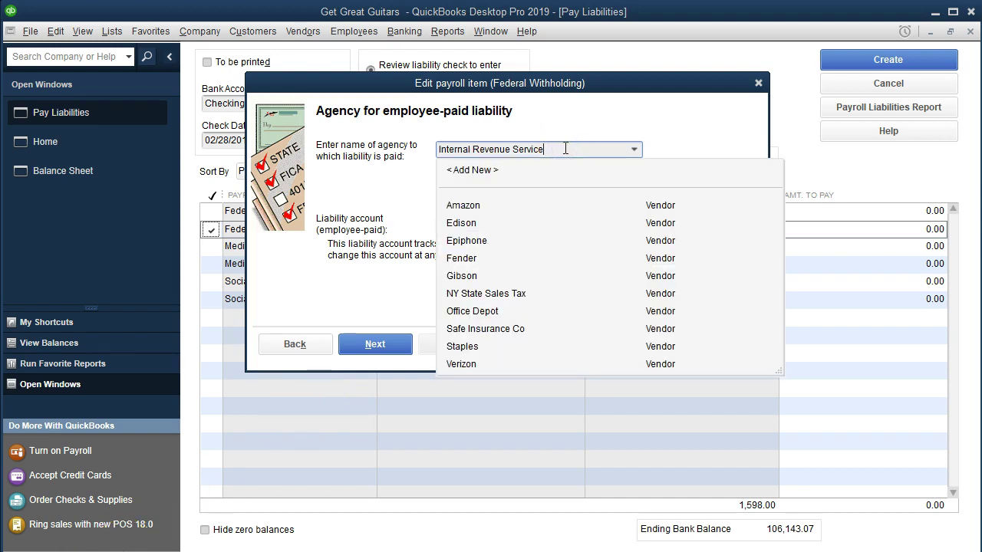
key(Tab)
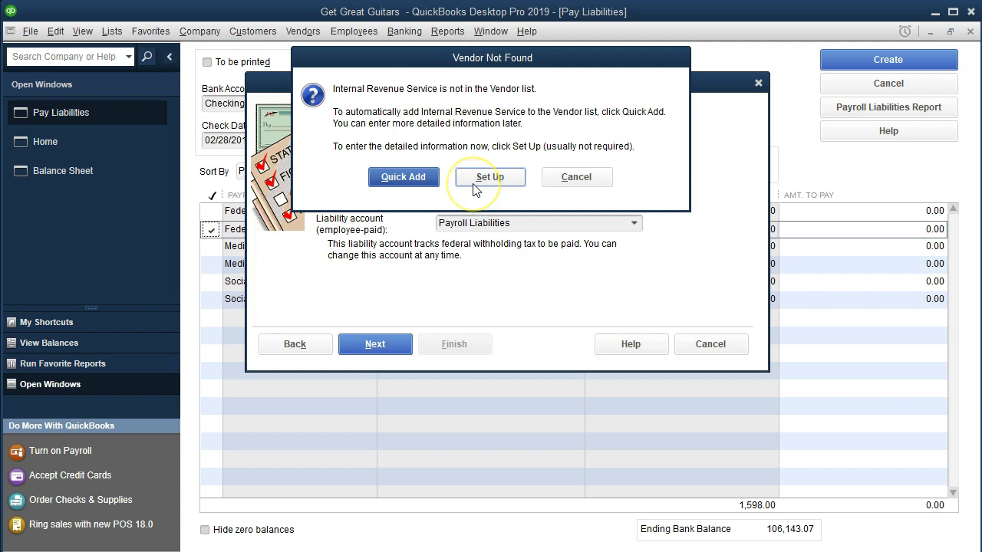
click(422, 187)
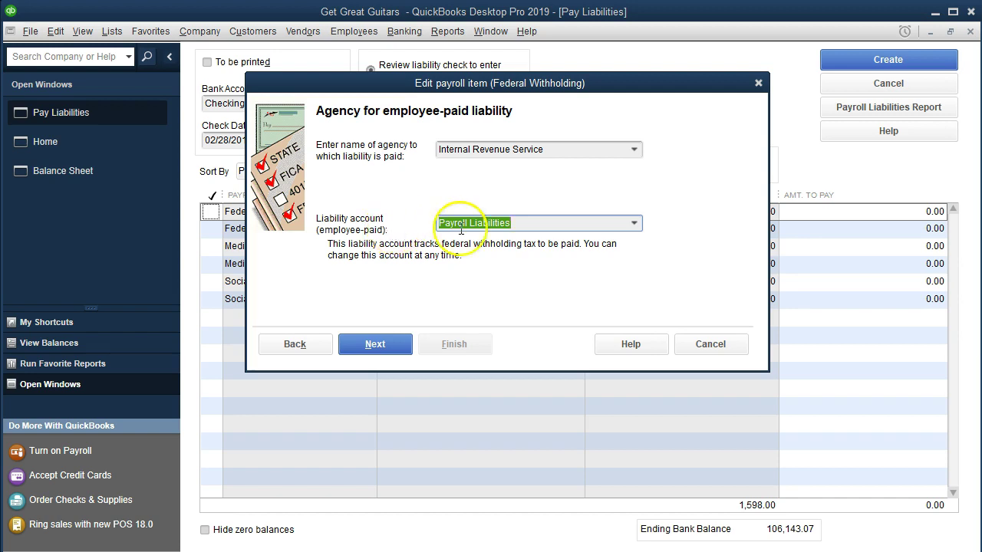
Keep Payroll Liabilities as the liability account for Federal Withholding and finish editing the item with Salary and Hourly as taxable compensation
click(635, 224)
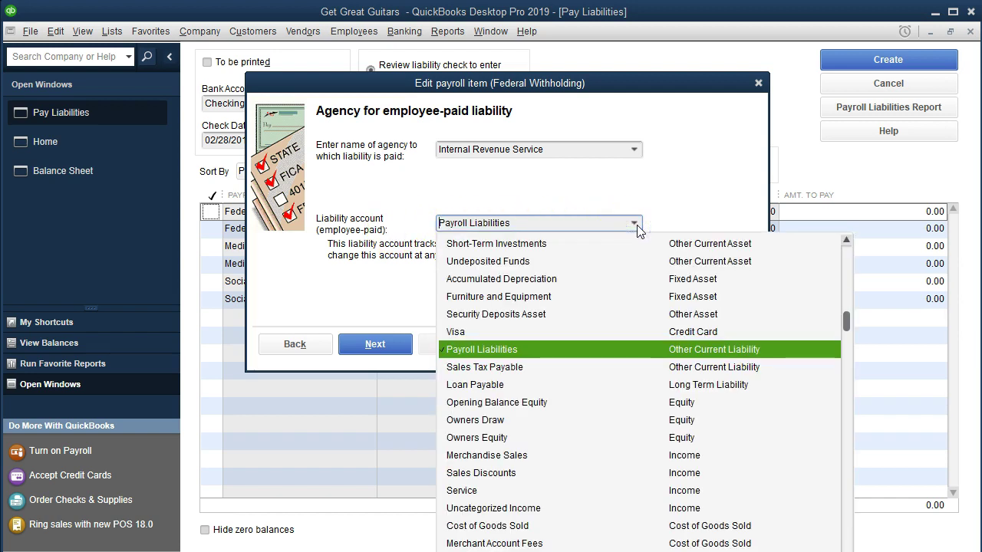
click(636, 225)
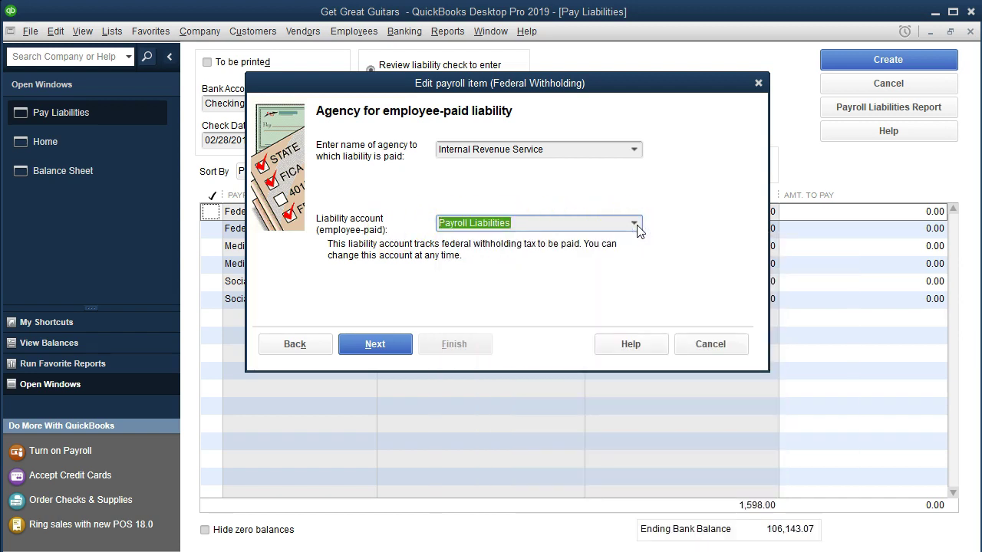
click(382, 339)
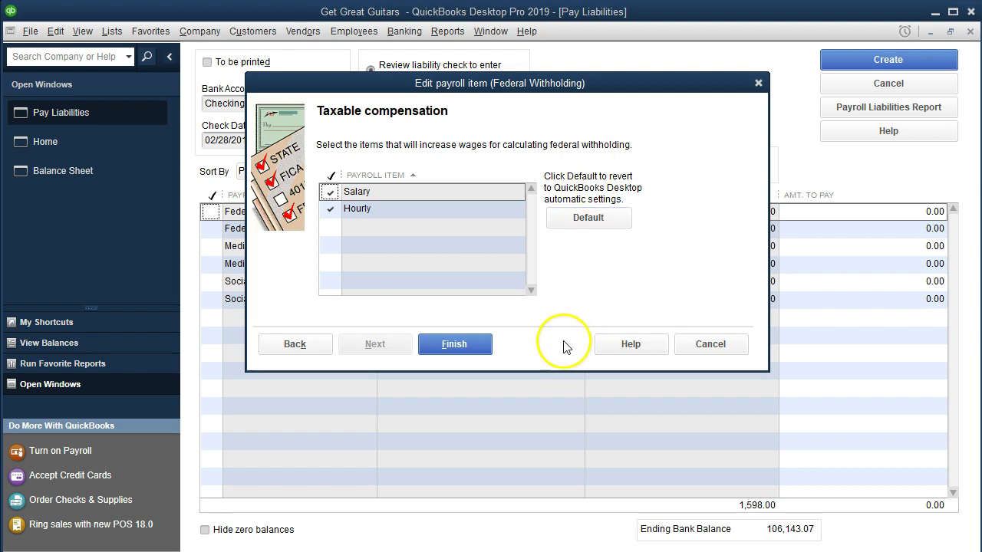
click(486, 350)
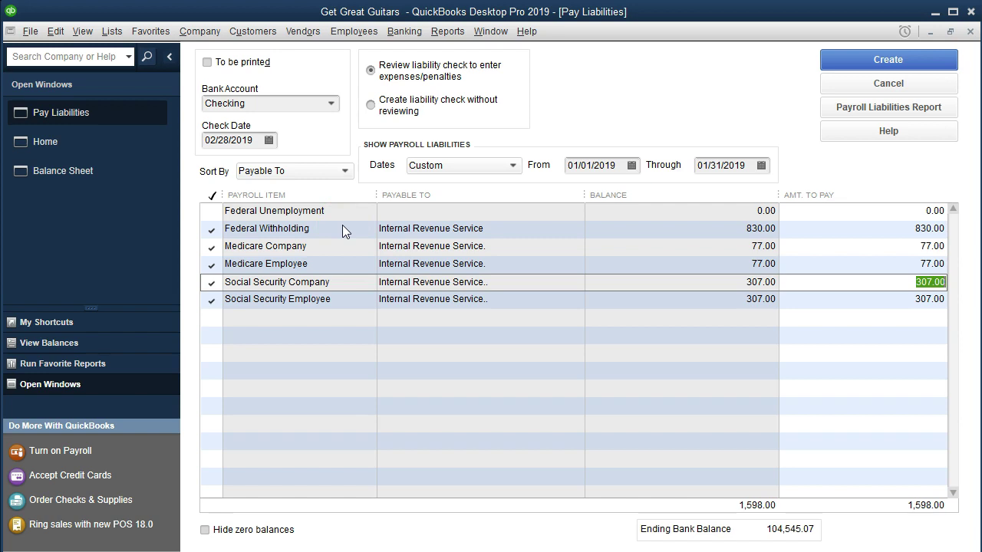
Create the liability checks for the selected withholding, Medicare and Social Security items, then save and close the Federal Withholding check
click(336, 251)
click(330, 303)
click(321, 262)
click(835, 54)
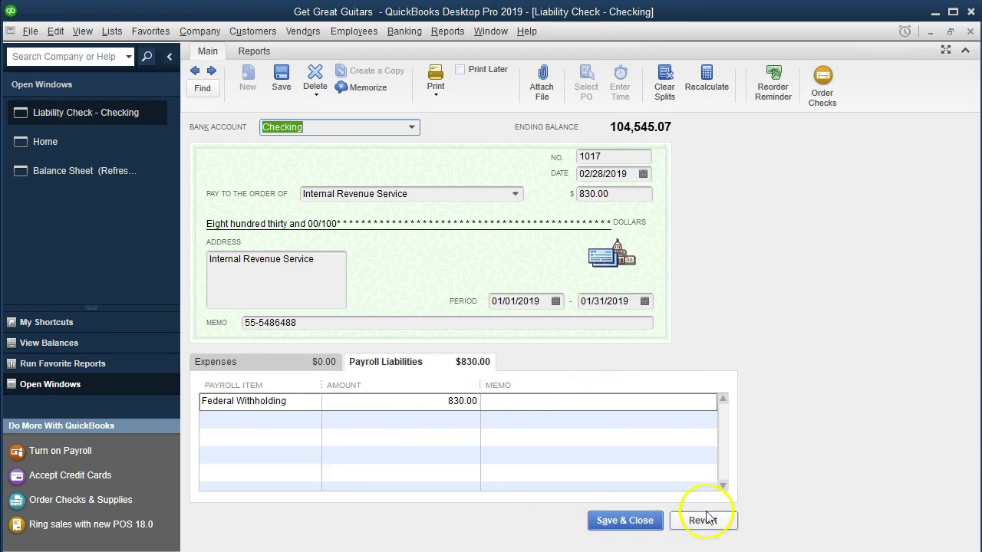
click(617, 527)
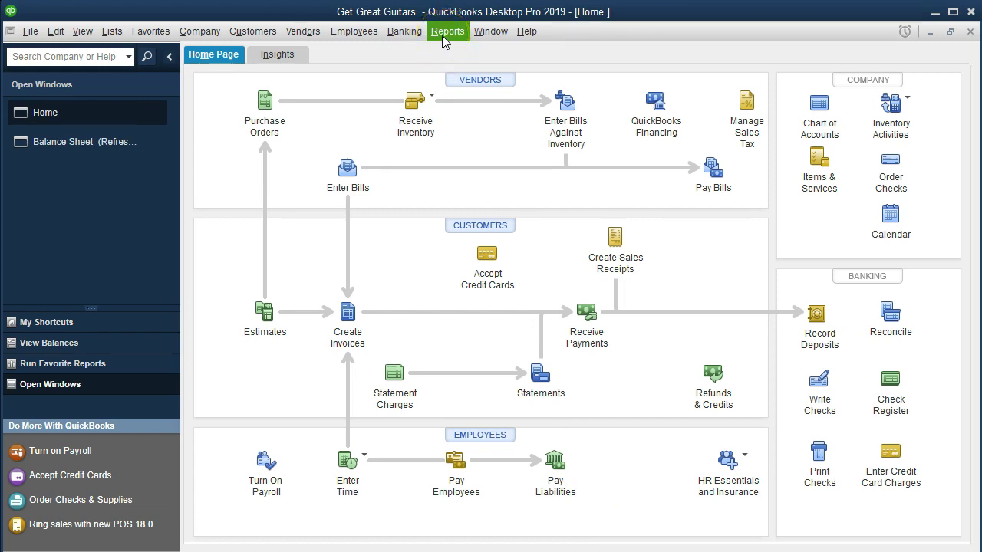
Open the Checking account register to view the recorded payroll liability checks
click(407, 34)
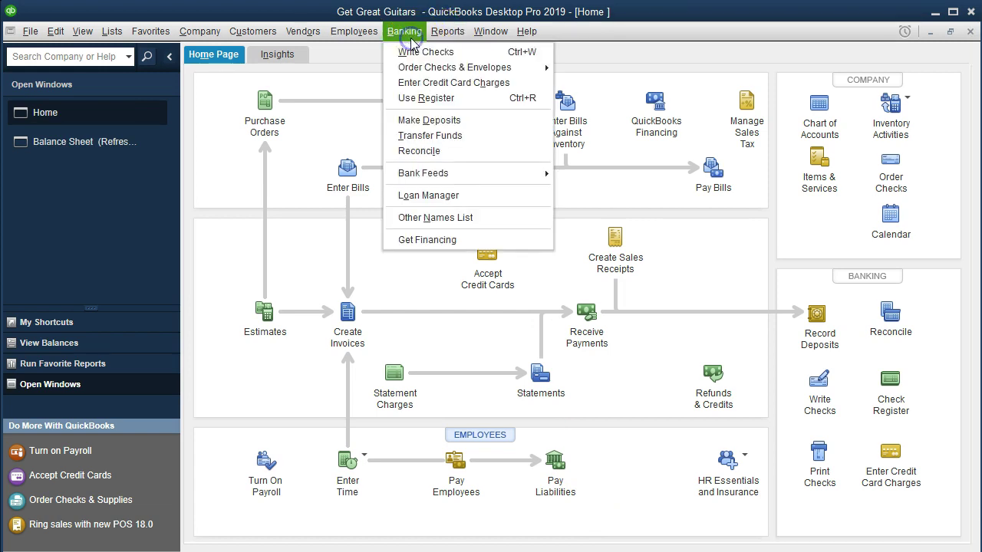
click(420, 86)
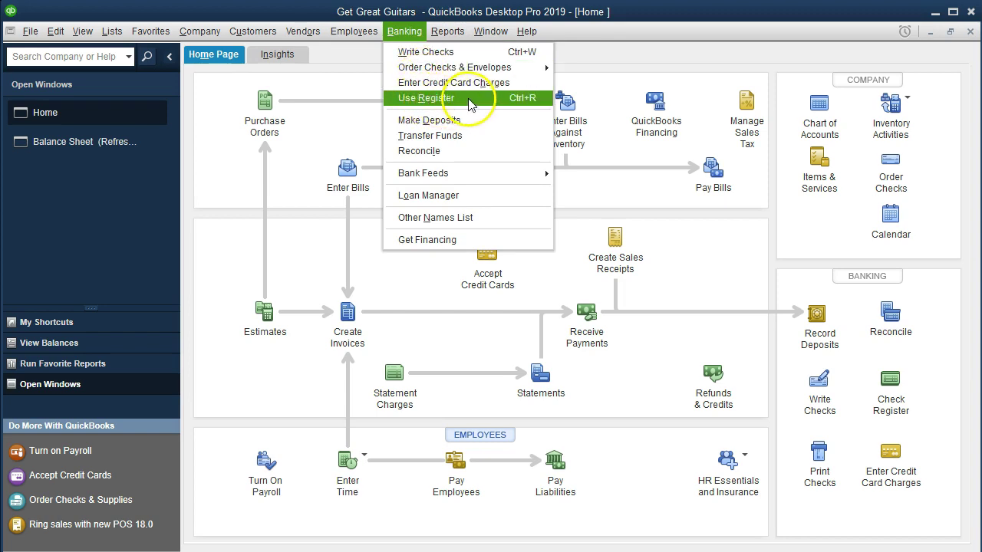
click(429, 97)
click(250, 102)
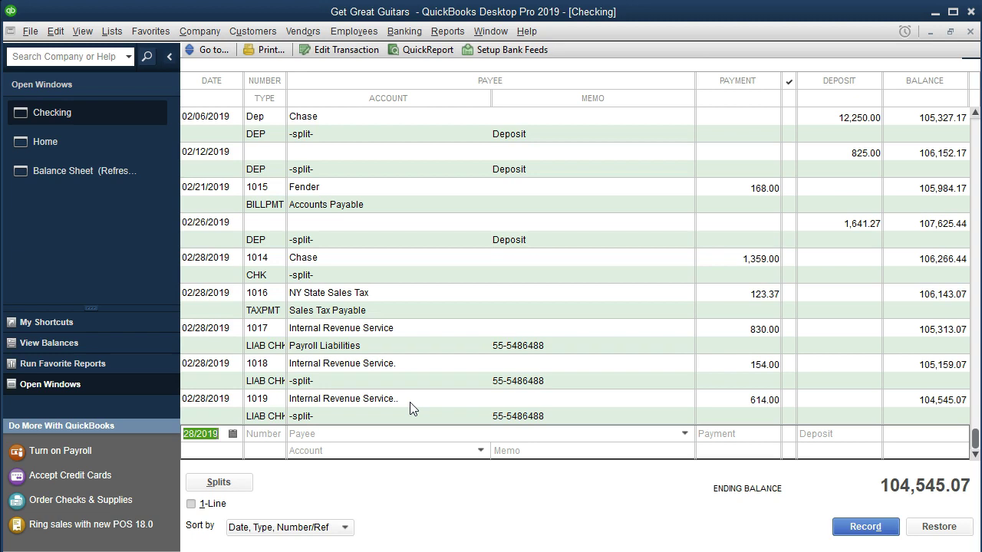
Inspect the Federal Withholding liability check from the Checking register, and close it
double_click(267, 346)
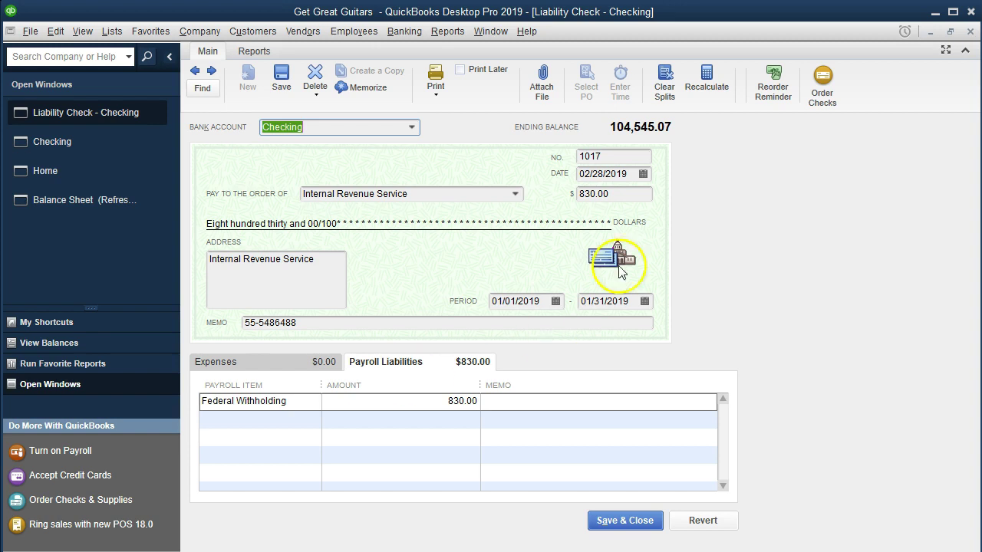
click(969, 32)
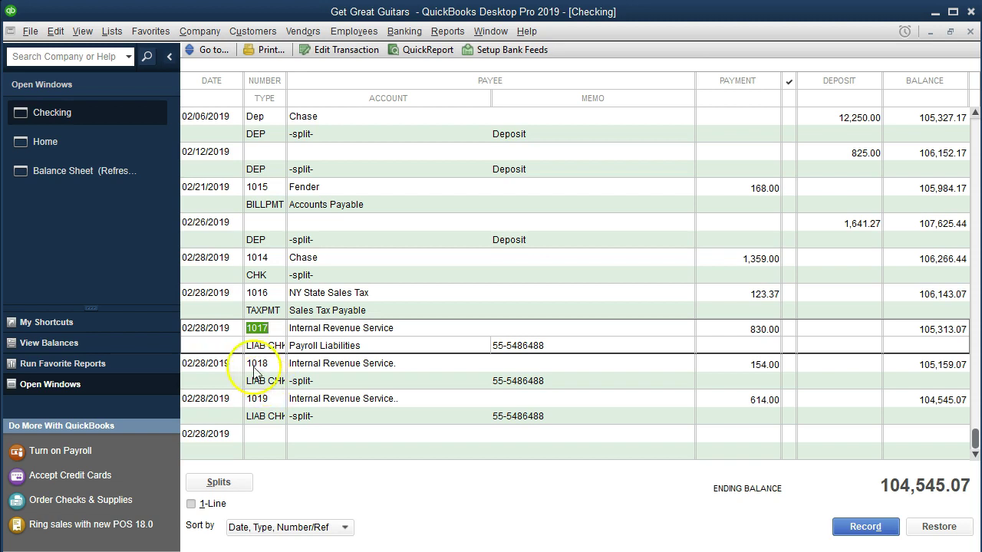
Return to the Balance Sheet and drill down into the transactions behind the Checking balance, down to the liability checks
click(63, 172)
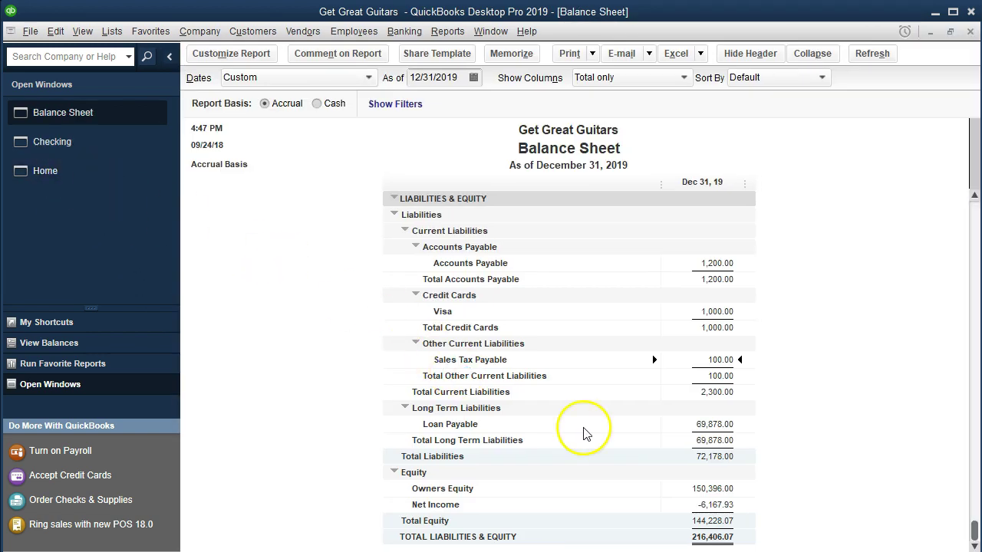
scroll(585, 427, up, 5)
scroll(582, 426, up, 1)
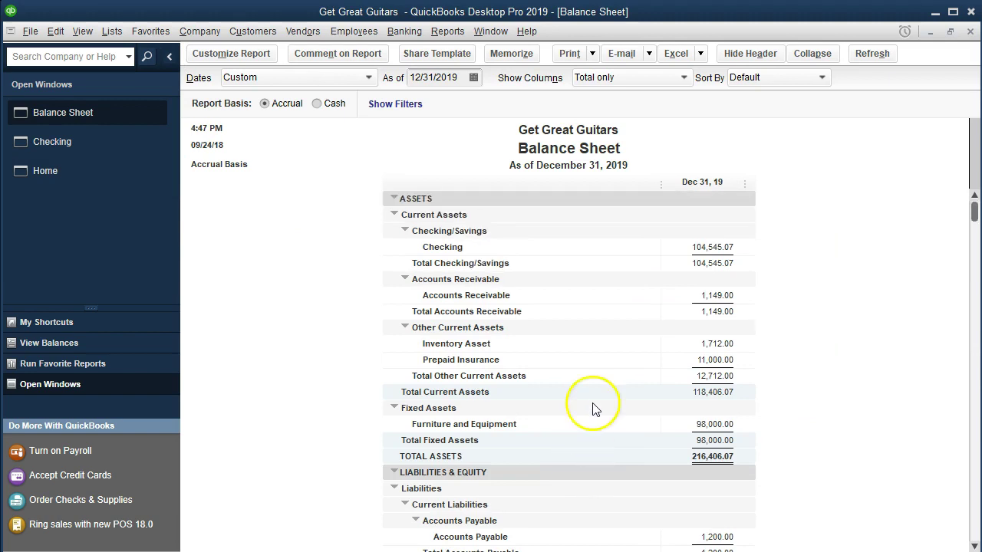
click(682, 249)
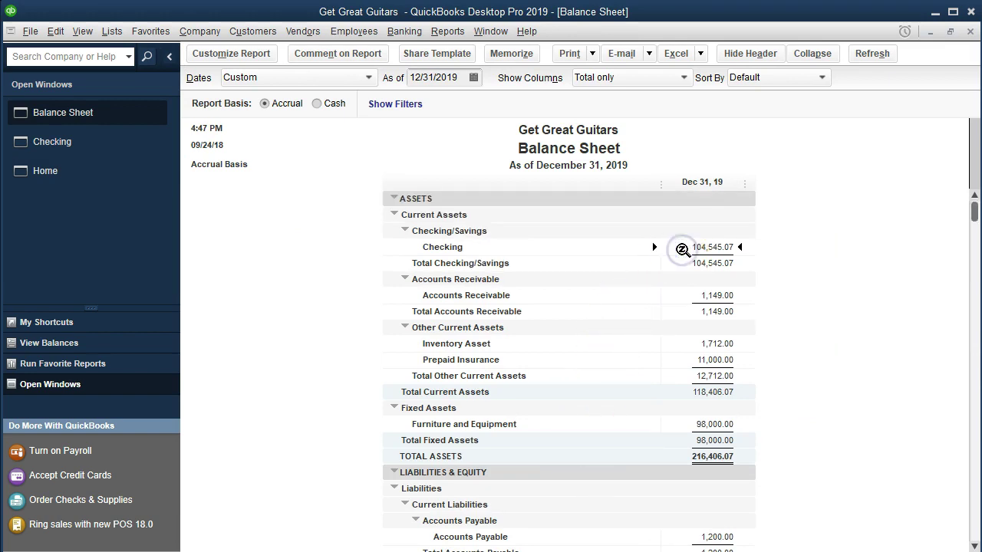
double_click(689, 248)
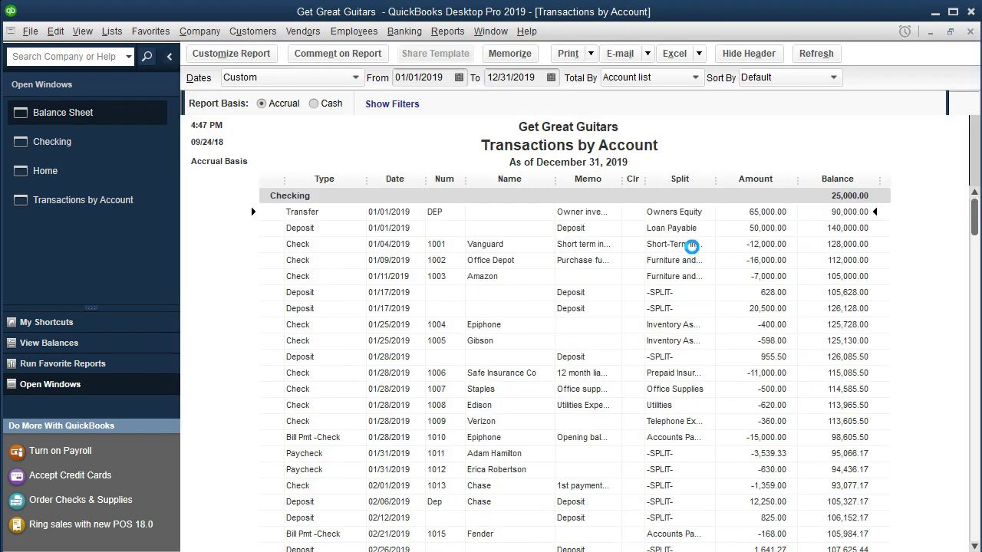
scroll(686, 406, down, 5)
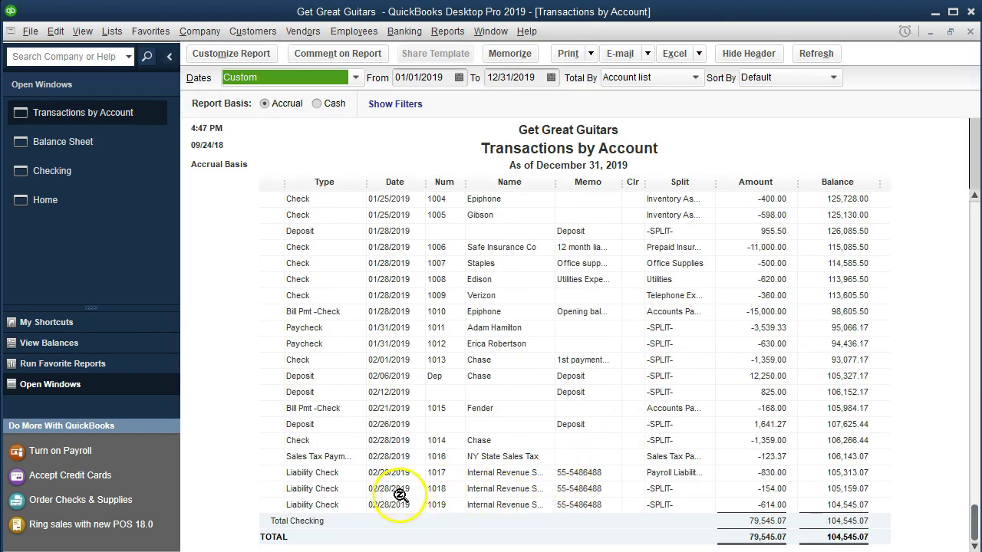
Review the Federal Withholding liability check from the Checking transaction detail report, and close it
click(347, 472)
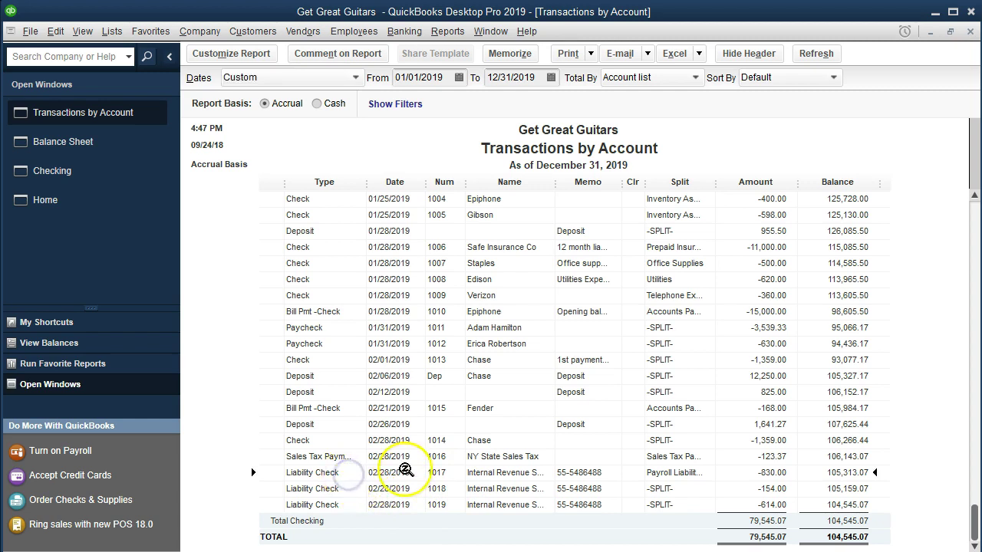
click(356, 472)
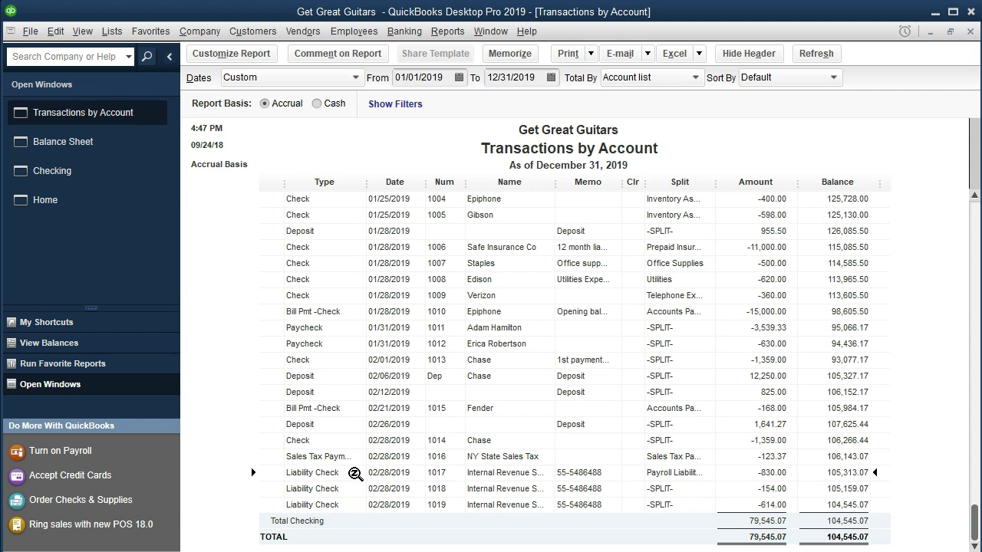
click(344, 406)
click(336, 359)
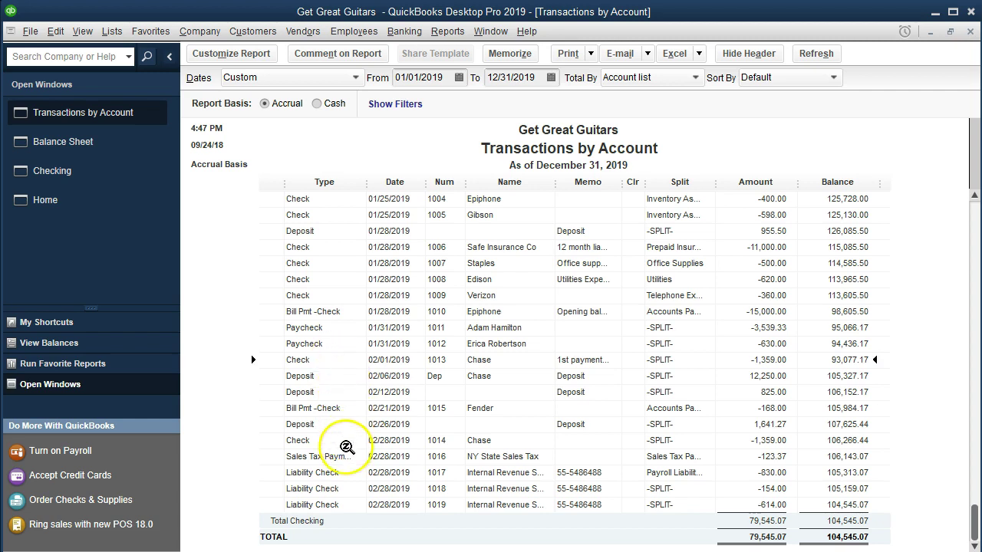
click(344, 474)
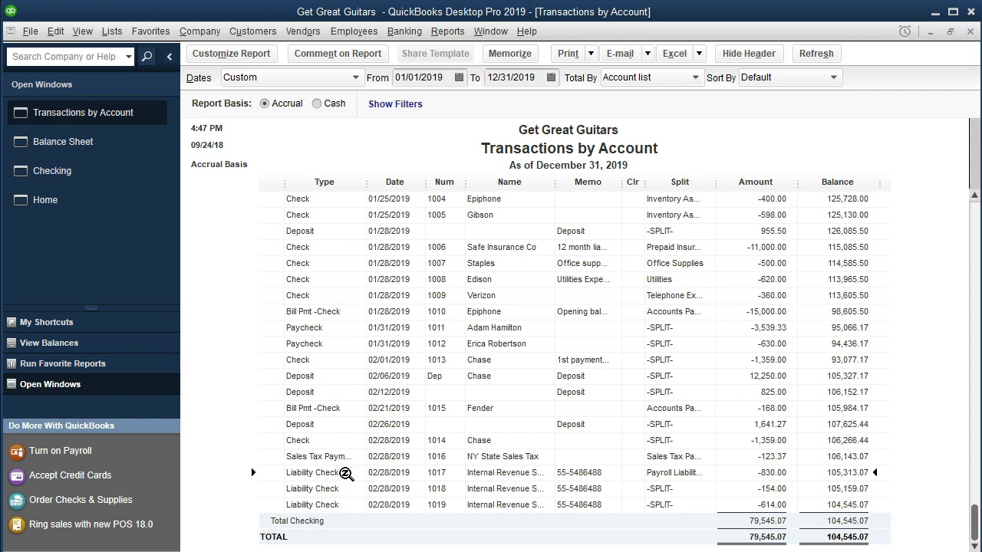
key(ctrl+w)
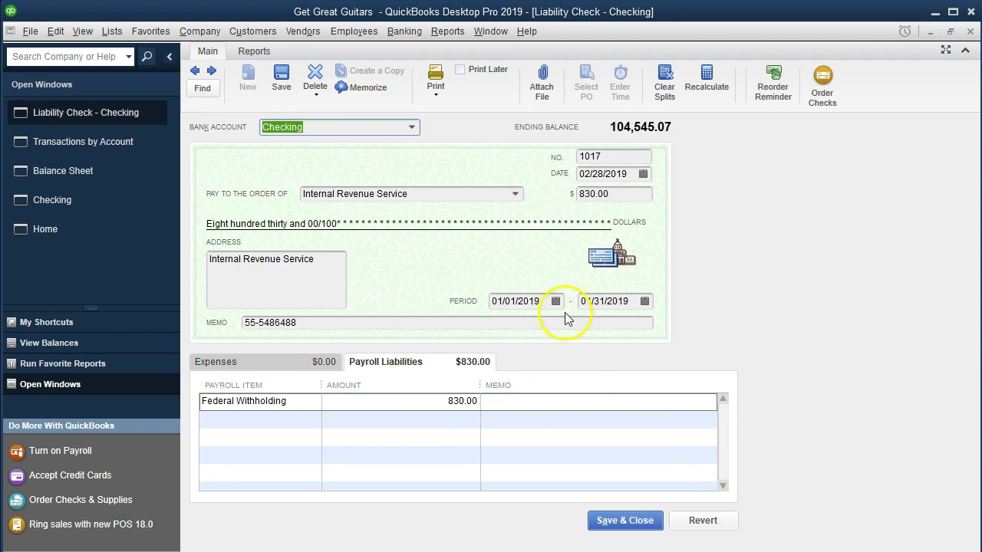
click(969, 31)
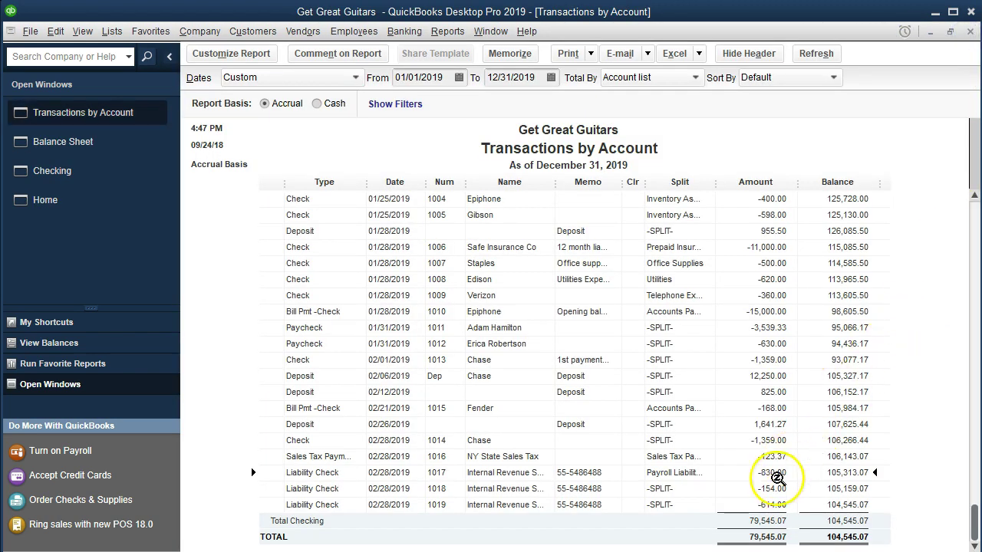
Review the Medicare and Social Security liability checks from the transaction detail report, closing each one
double_click(755, 491)
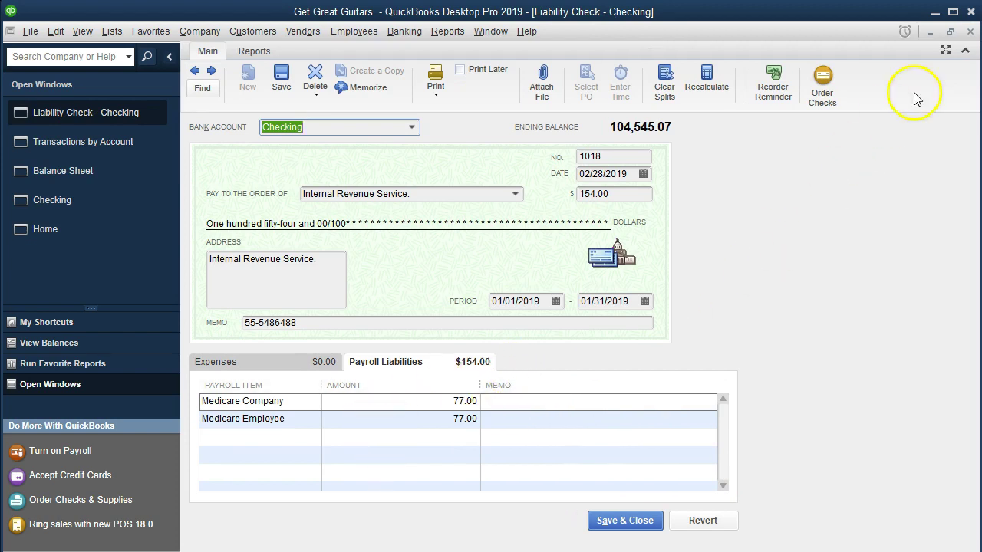
click(971, 32)
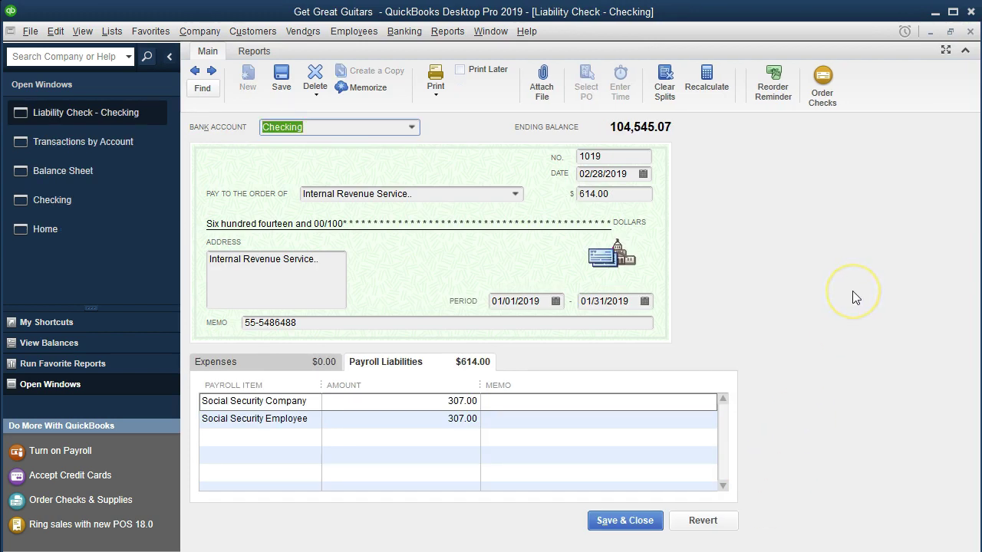
click(971, 33)
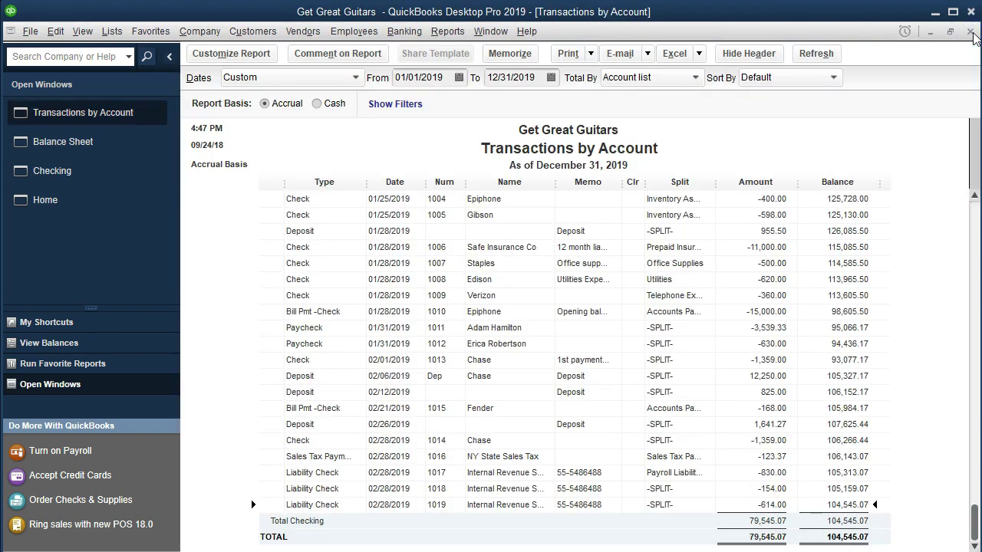
Close the Transactions by Account report and examine the liabilities section of the Balance Sheet
click(970, 32)
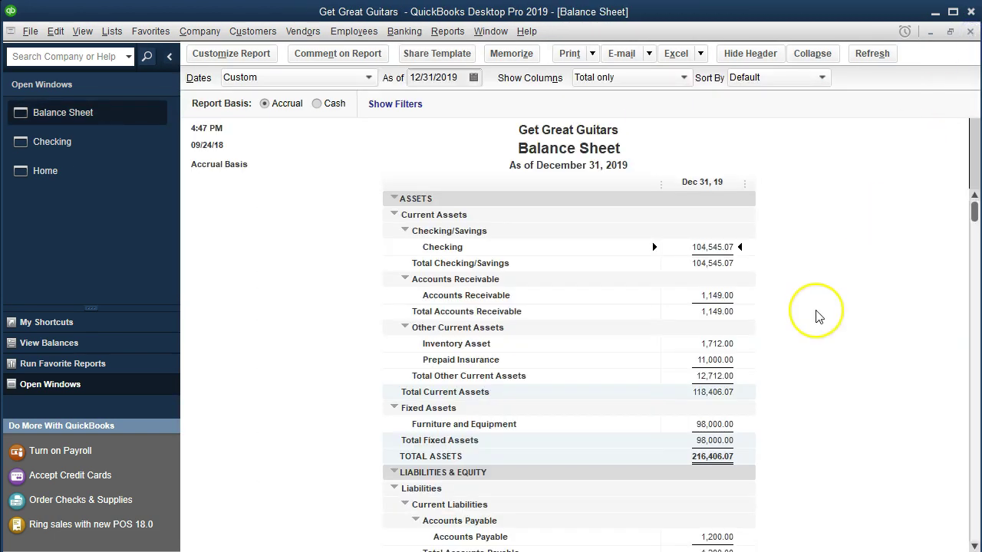
scroll(818, 316, down, 5)
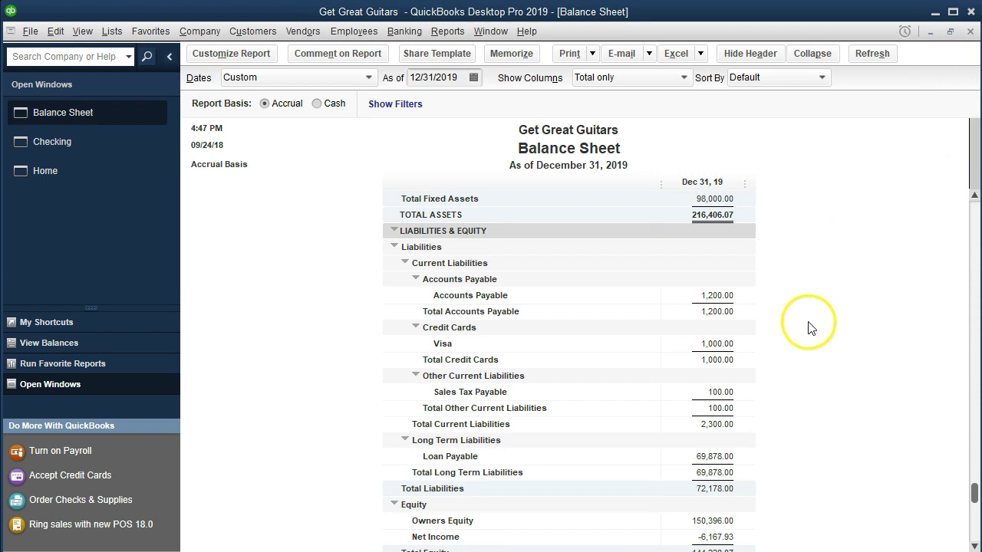
click(795, 422)
Open the Payroll Liabilities account register from the Chart of Accounts to check its activity
click(82, 33)
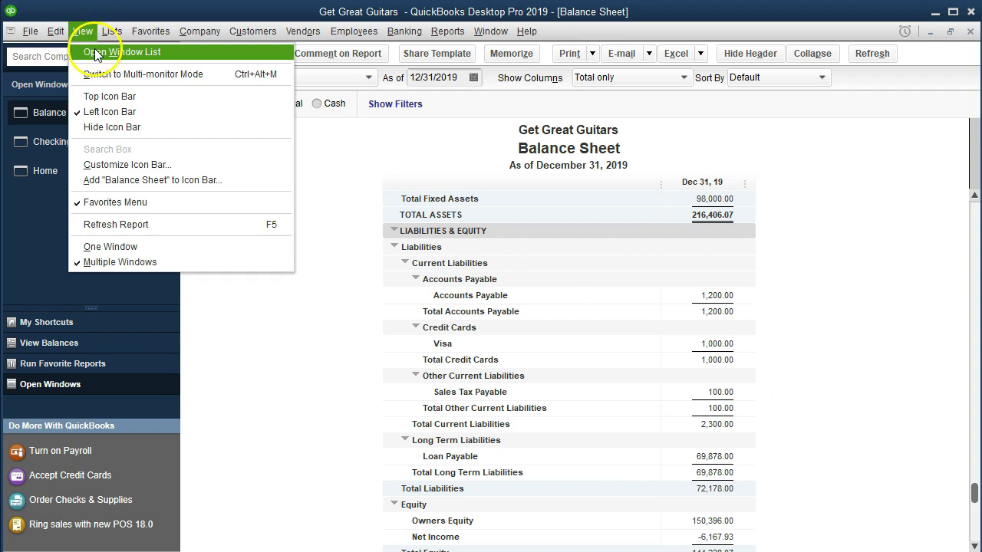
mouse_move(109, 34)
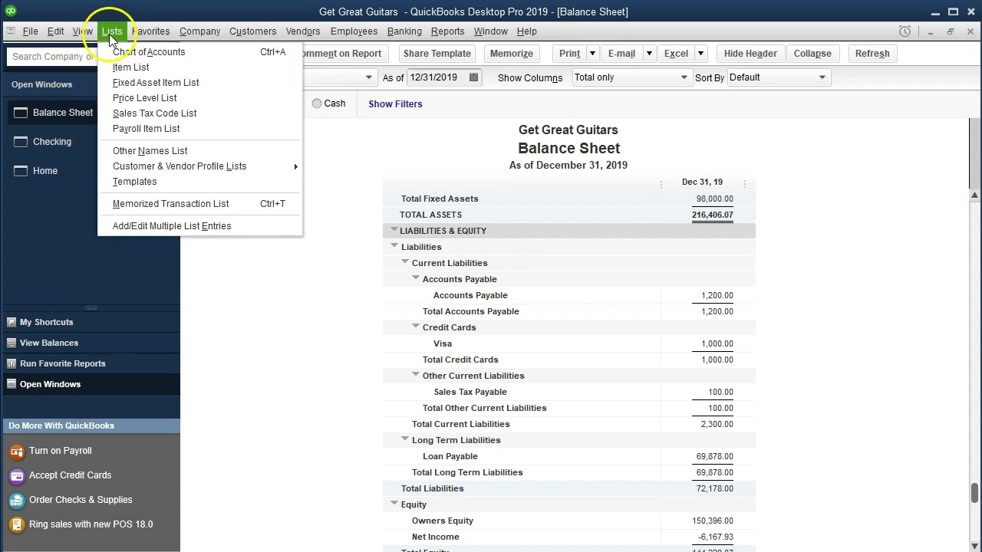
click(192, 54)
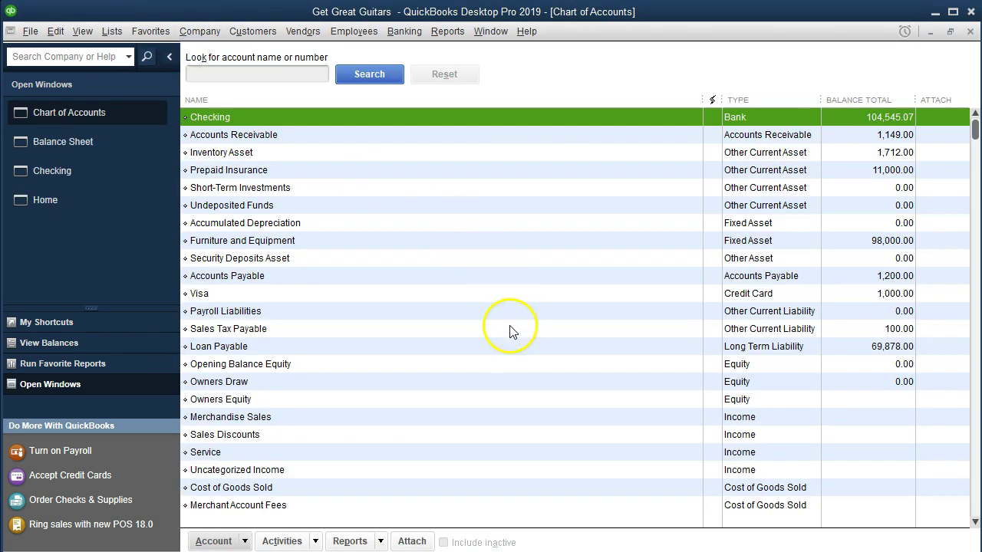
click(312, 314)
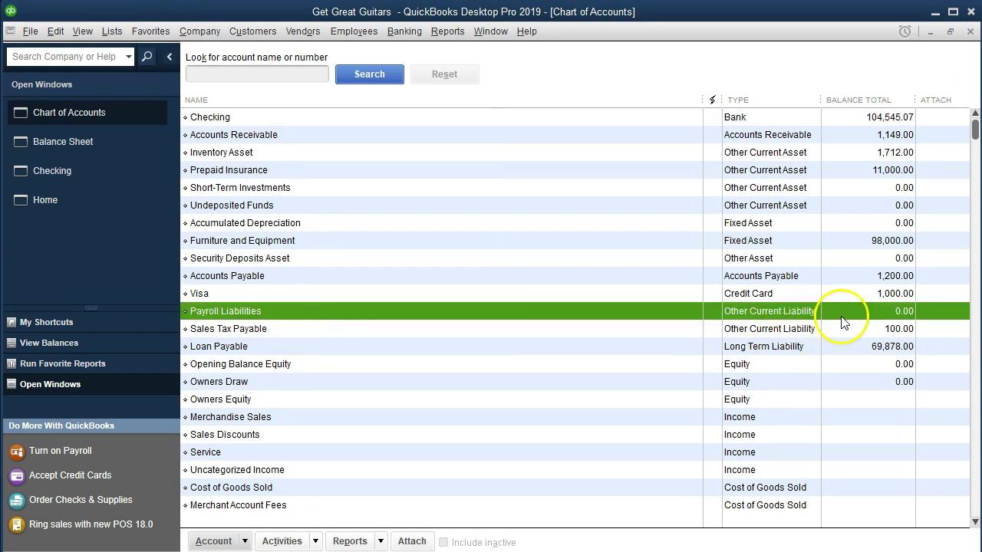
double_click(661, 308)
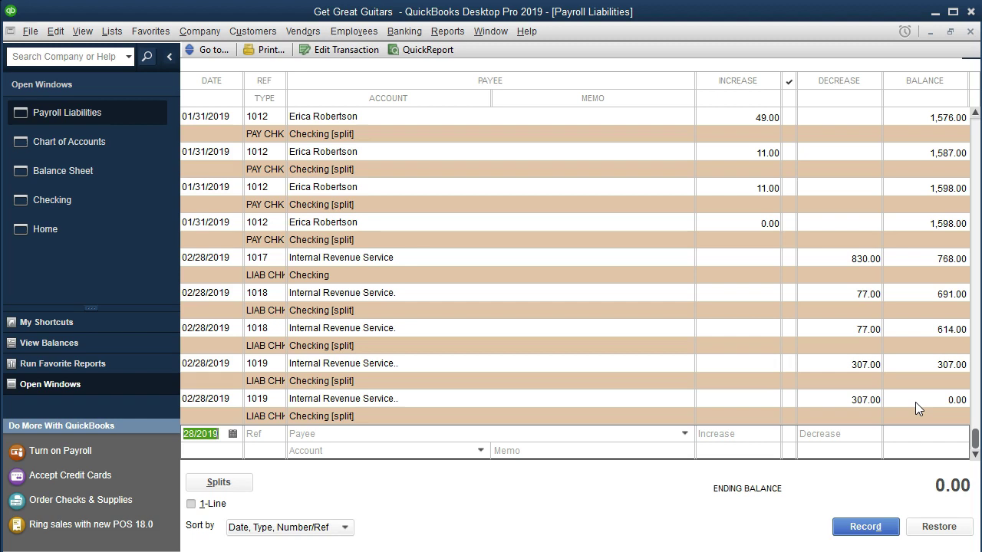
Generate a Trial Balance report for the period 01/01/2019 to 12/31/2019
click(453, 32)
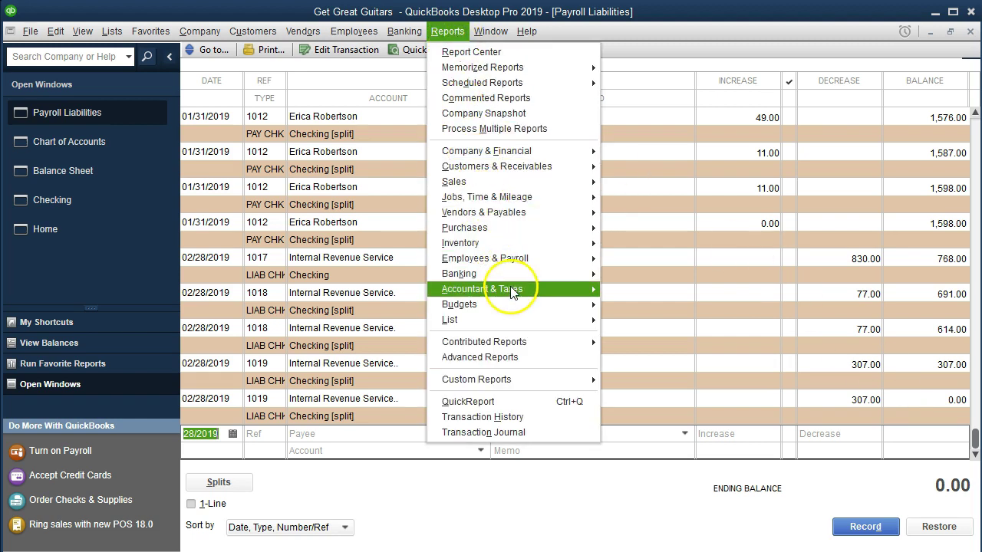
mouse_move(512, 291)
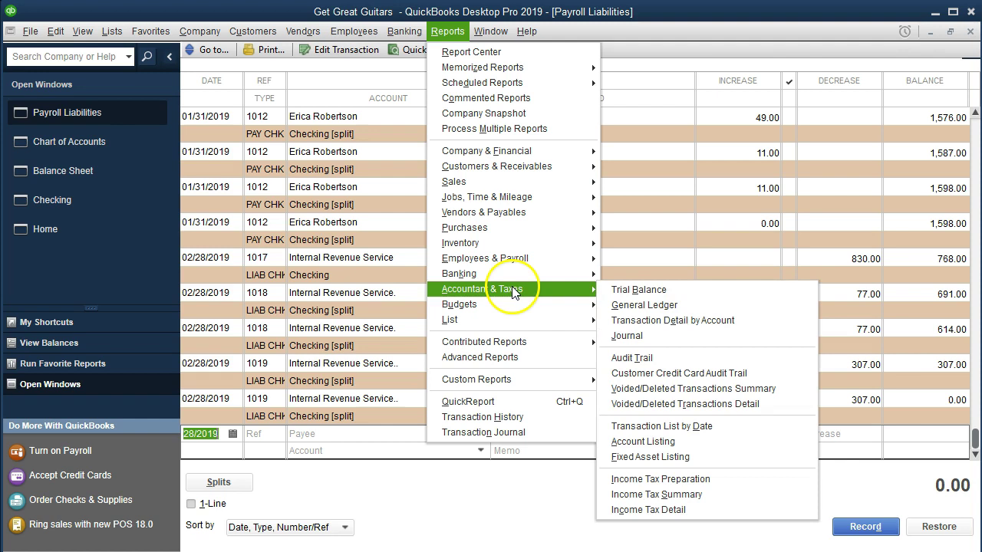
click(678, 295)
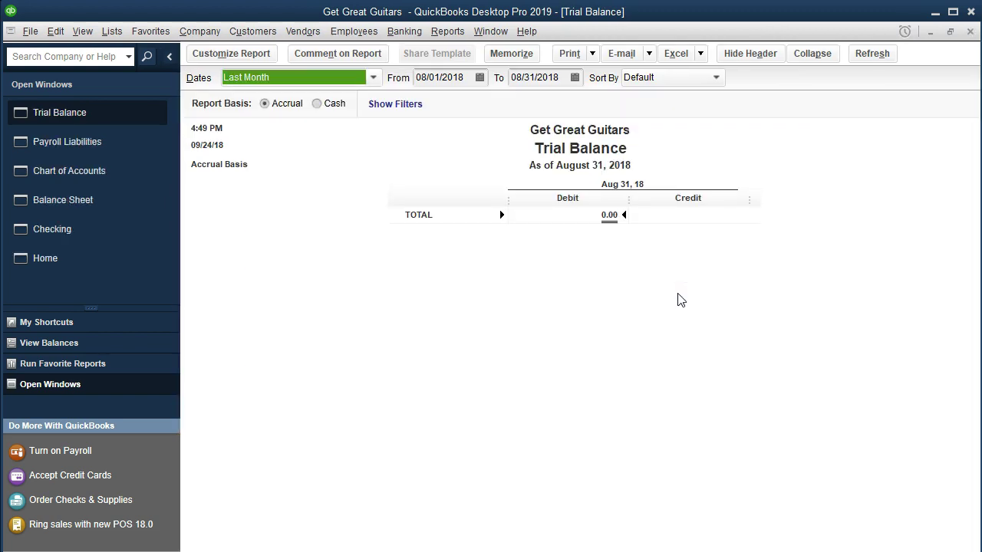
text(01/01/2019)
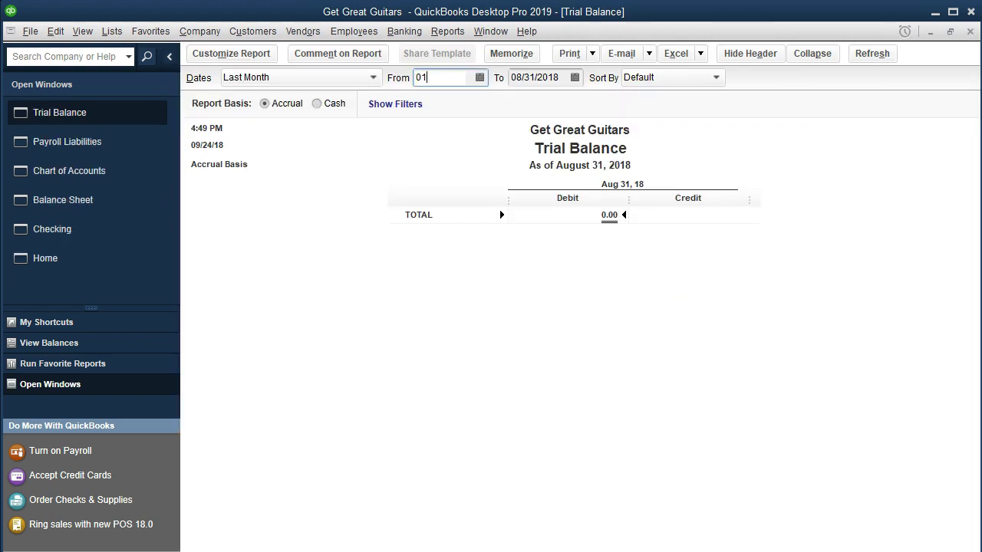
key(Tab)
text(12/31/2019)
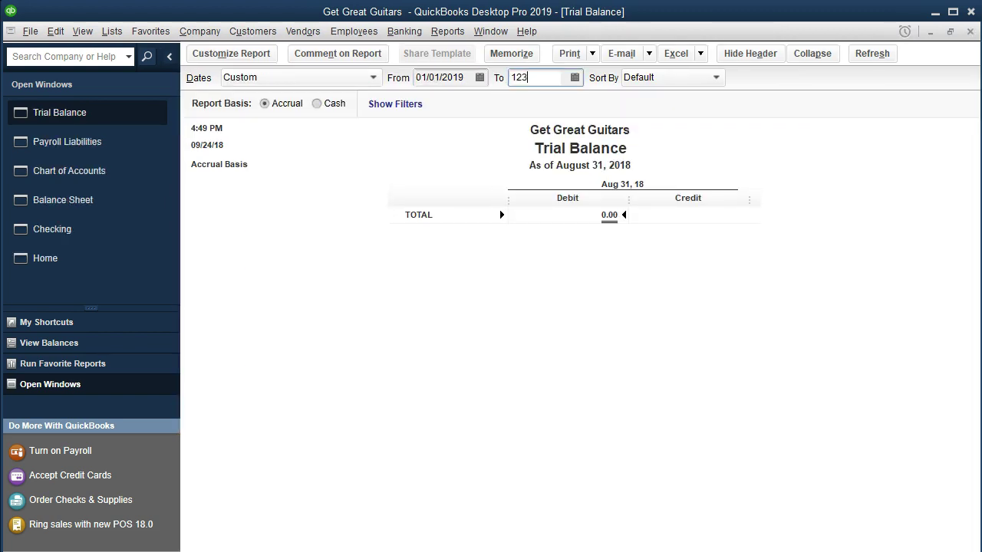
key(Tab)
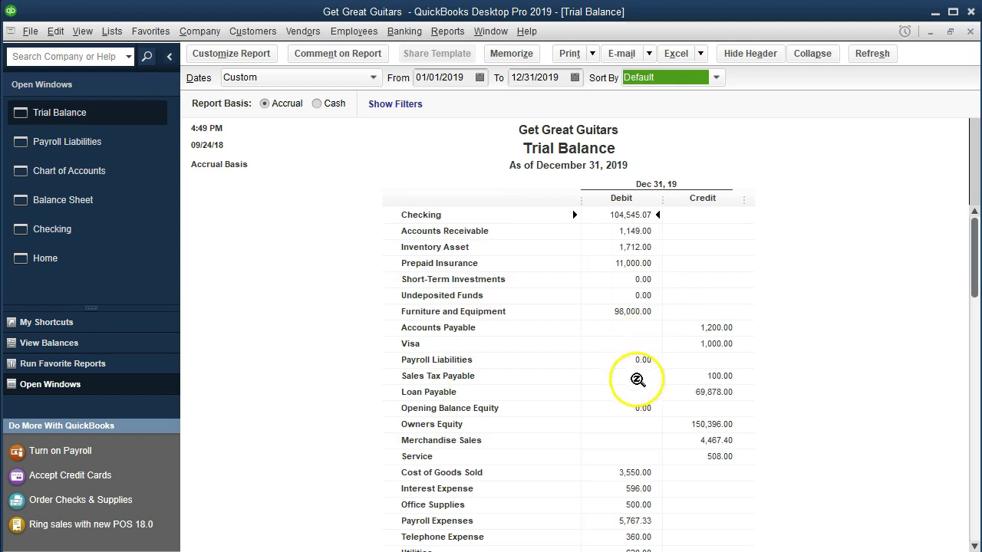
Drill down into Payroll Liabilities on the Trial Balance and examine each Internal Revenue Service liability check amount
click(657, 361)
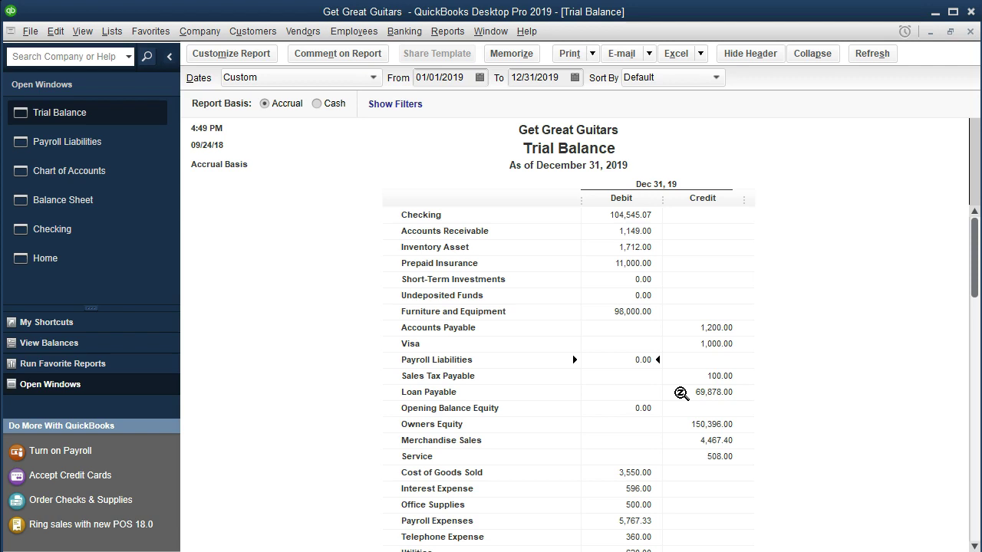
double_click(626, 361)
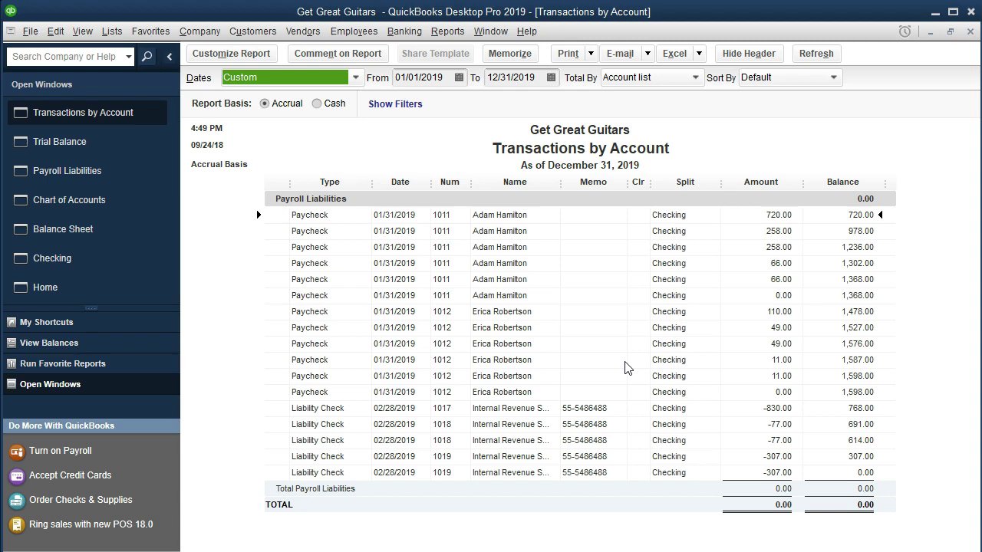
click(740, 413)
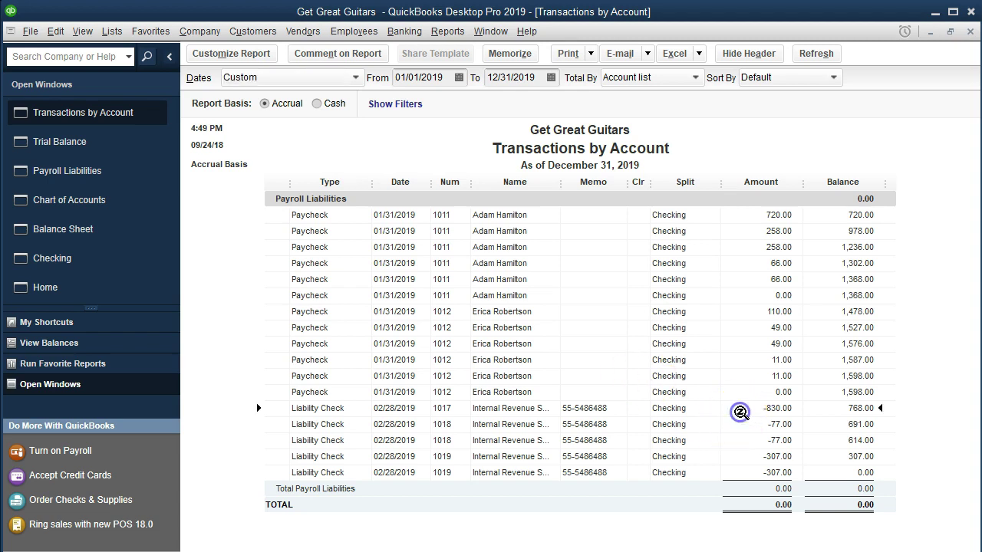
click(744, 426)
click(750, 439)
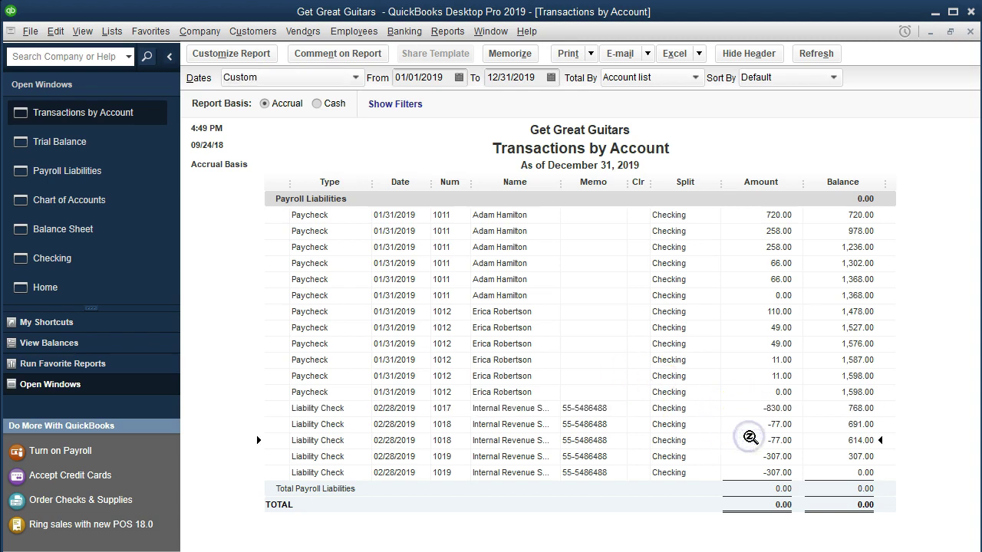
click(651, 440)
click(752, 456)
click(751, 475)
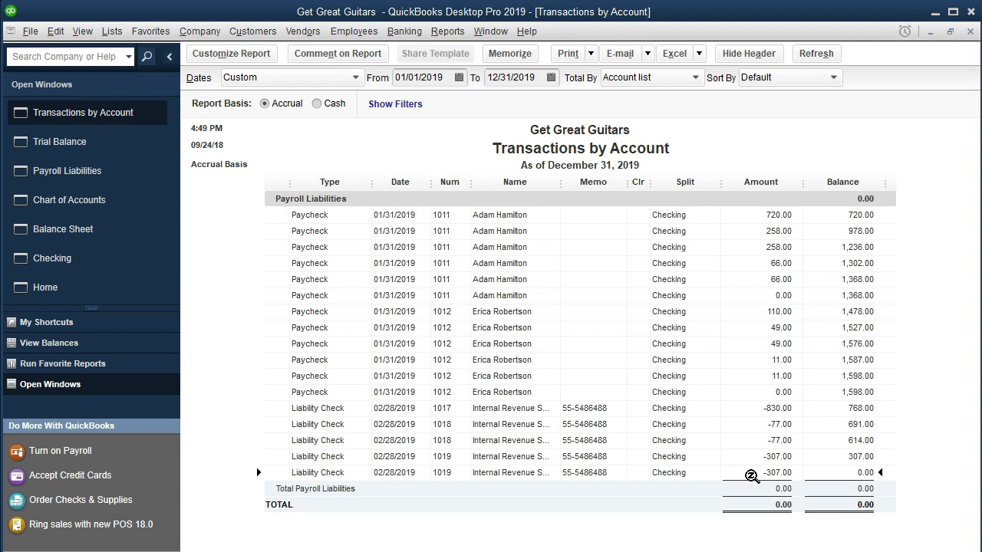